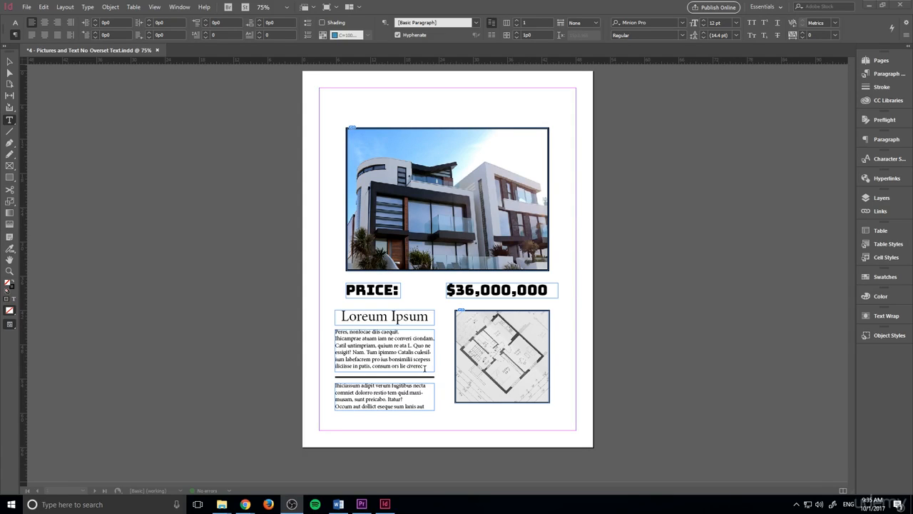
- Open the Color Picker for the last sentence of the first body paragraph and compare the R, G and B channel views
drag(425, 367, 367, 352)
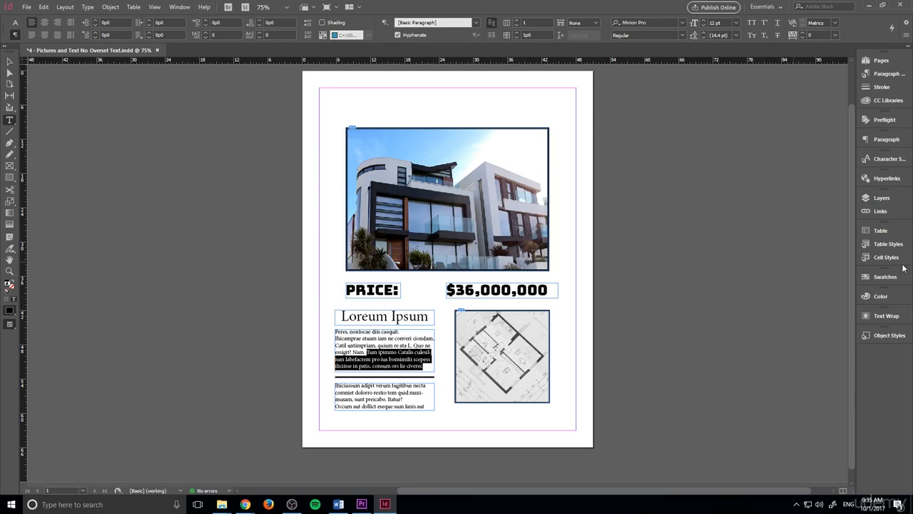
click(881, 296)
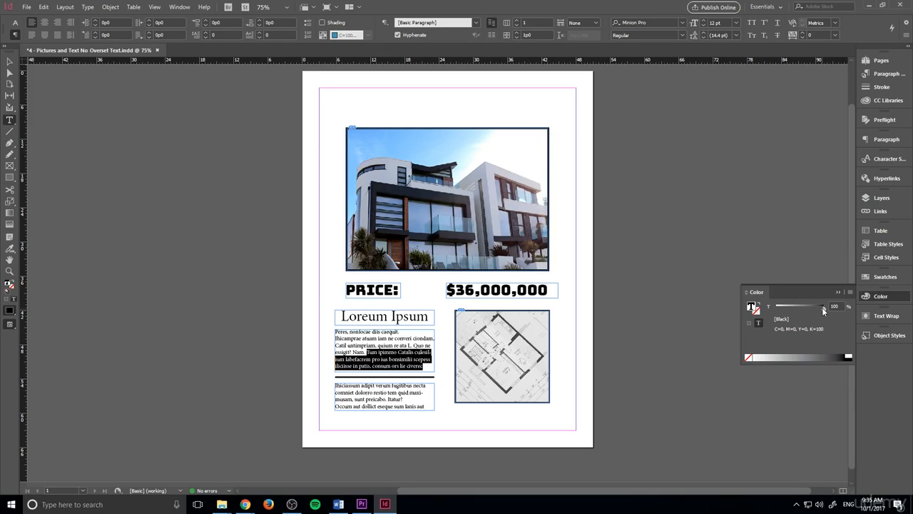
drag(824, 308, 847, 306)
double_click(9, 285)
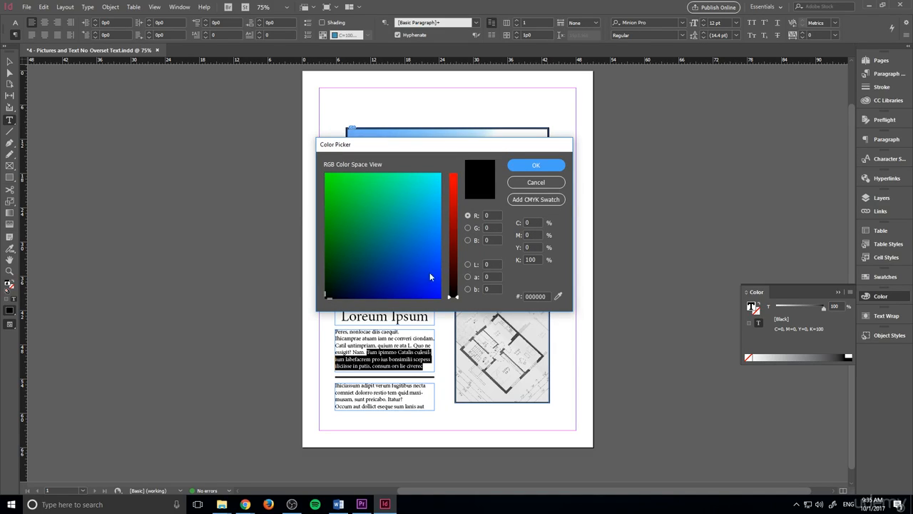
click(468, 228)
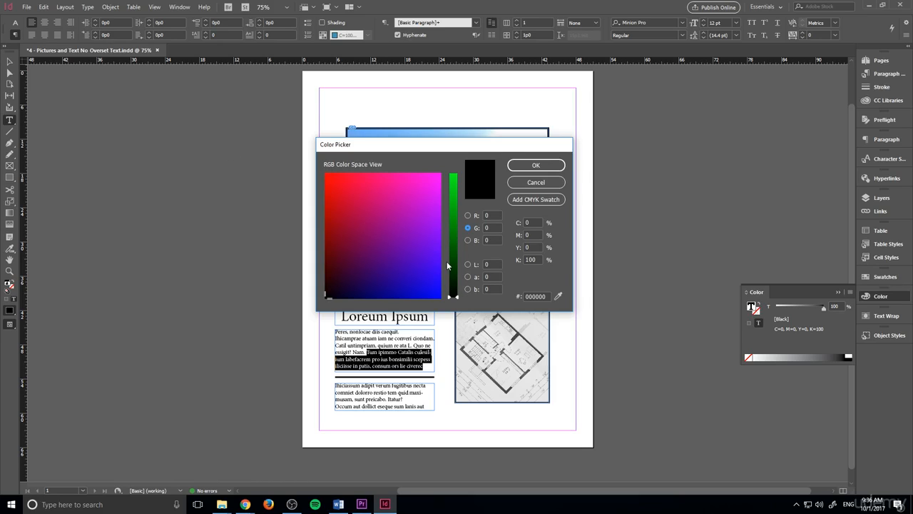
click(468, 240)
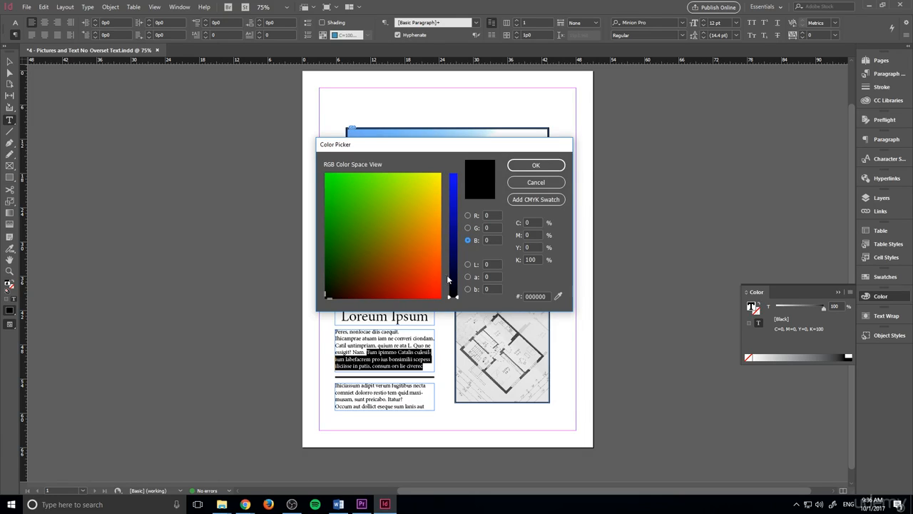
click(468, 217)
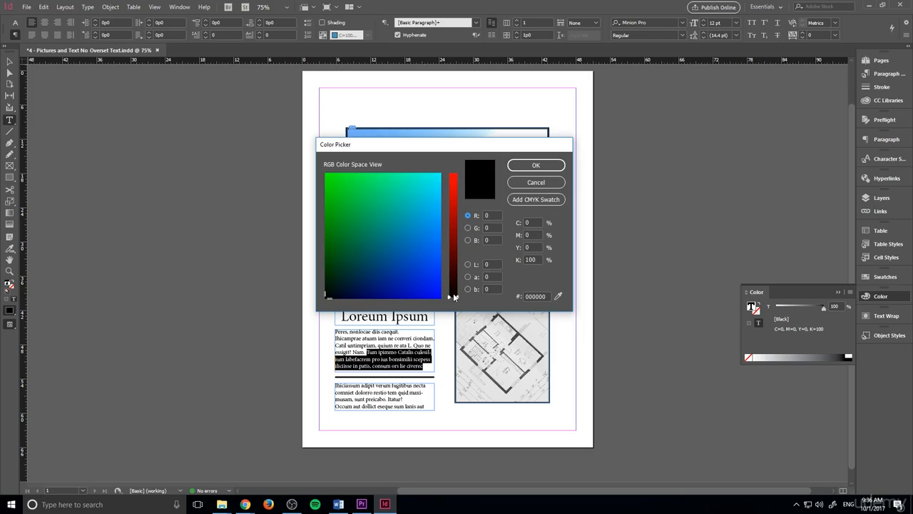
- Raise the red channel to a bright red with R 249, G 0 and B 0
drag(454, 297, 422, 203)
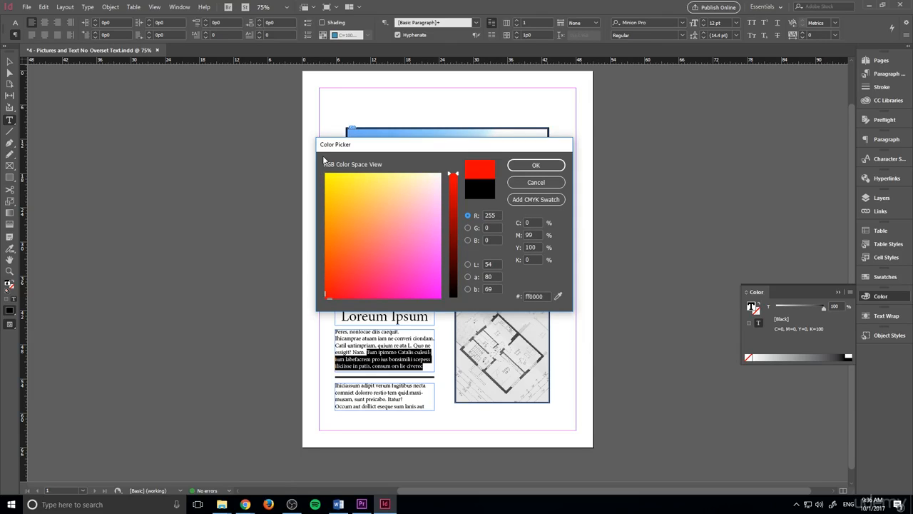
drag(457, 178, 381, 164)
drag(460, 174, 451, 114)
drag(448, 183, 450, 176)
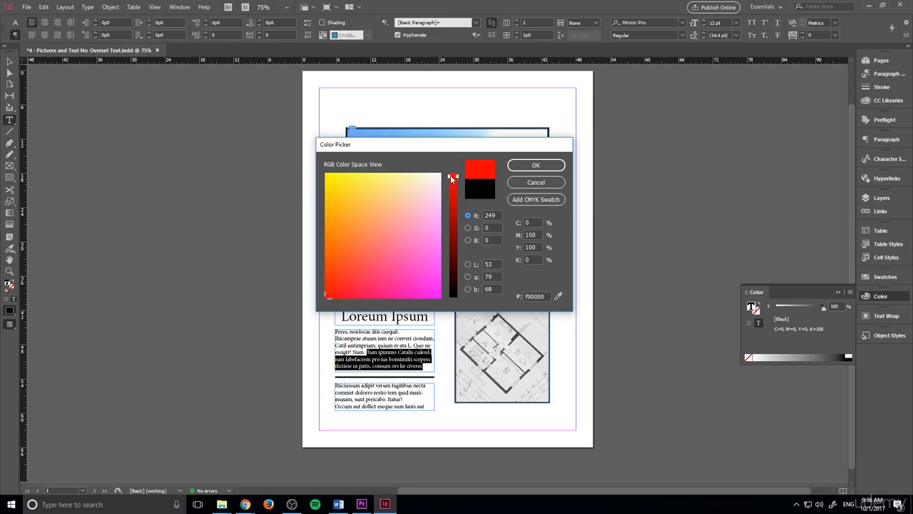
- Work from the green channel to pick a muted green with R 123, G 195 and B 163
click(471, 228)
drag(372, 216, 396, 238)
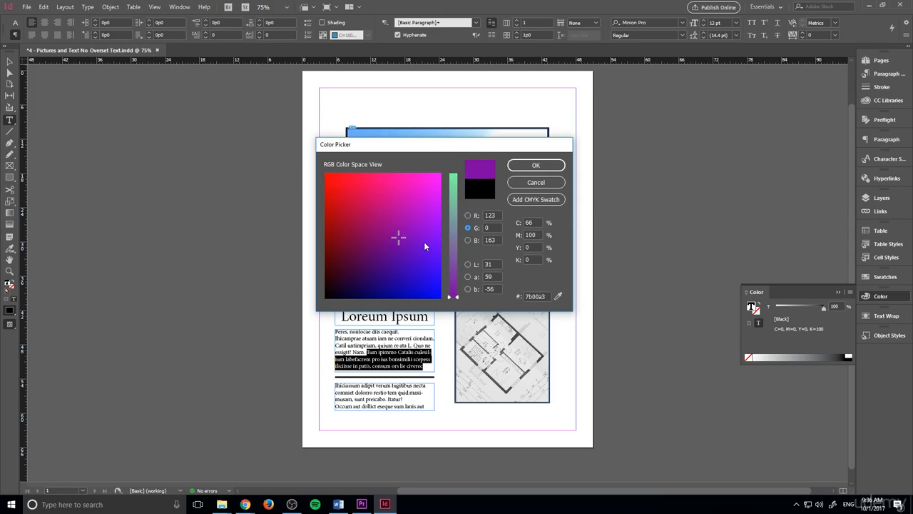
drag(452, 240, 452, 202)
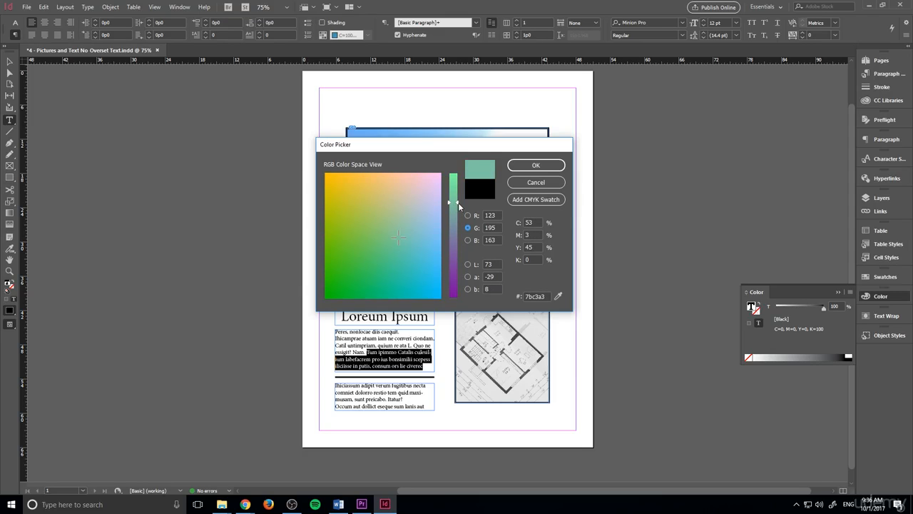
- Adjust the color through the red and blue channels and apply light blue 87d4ed to the selected sentence
click(468, 216)
drag(407, 227, 400, 249)
drag(453, 237, 457, 166)
click(467, 240)
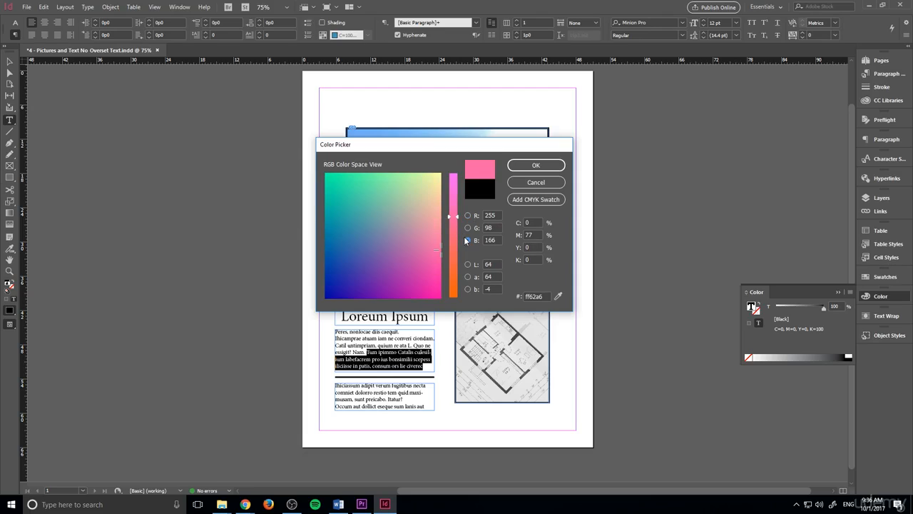
drag(452, 217, 449, 159)
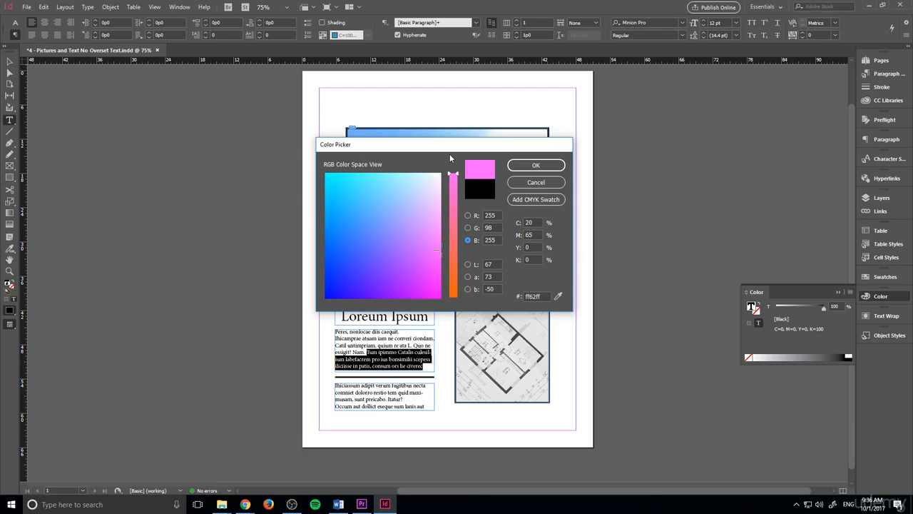
drag(380, 216, 377, 184)
click(535, 165)
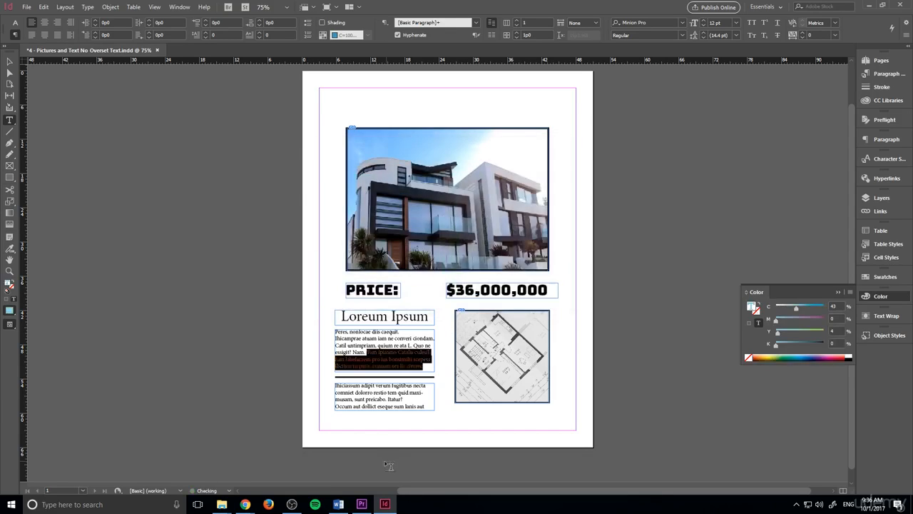
- Set the magenta value of the light blue sentence in the first body paragraph to 89%
click(427, 365)
drag(427, 365, 368, 352)
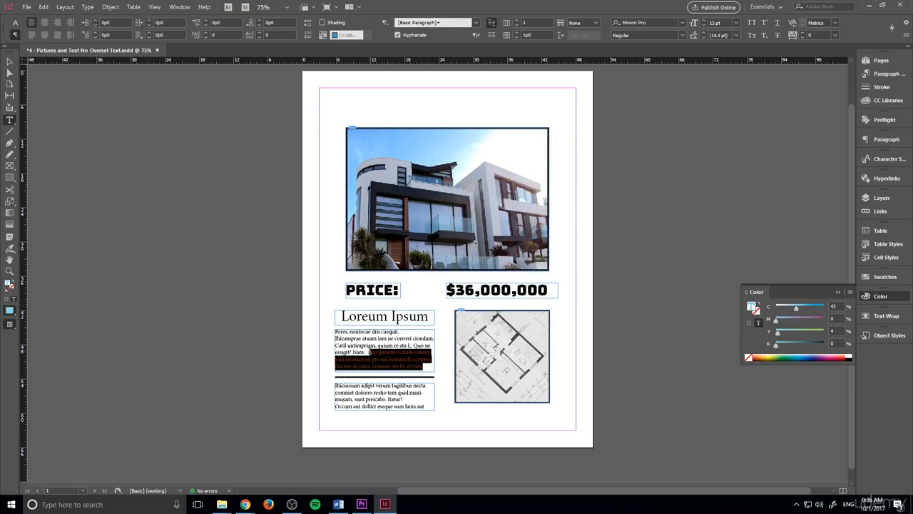
double_click(10, 284)
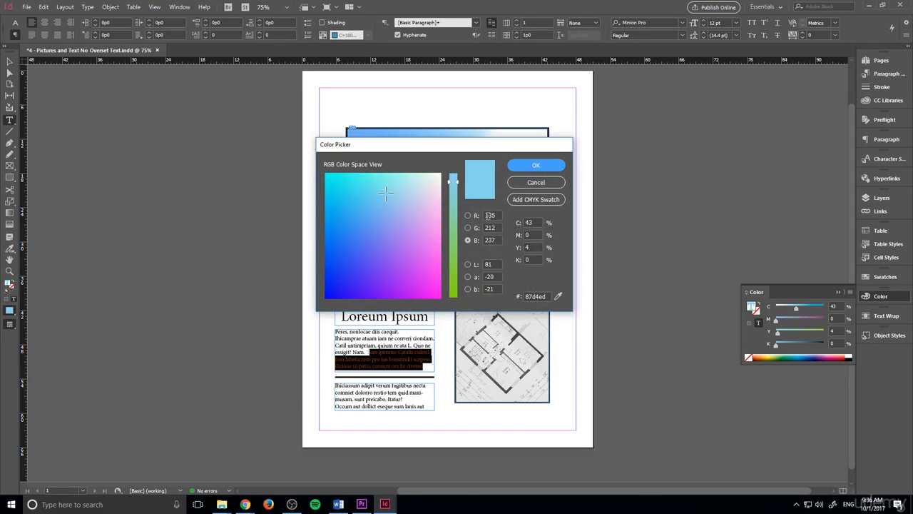
click(537, 182)
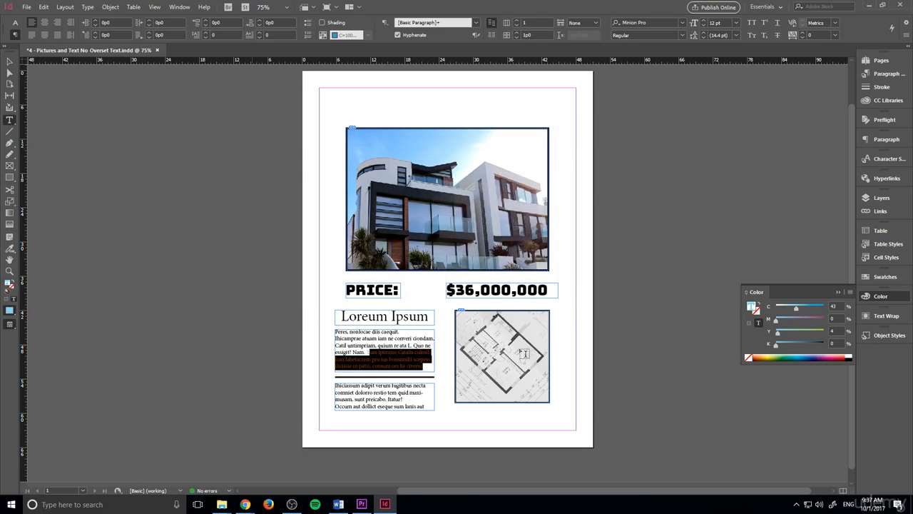
drag(778, 321, 820, 322)
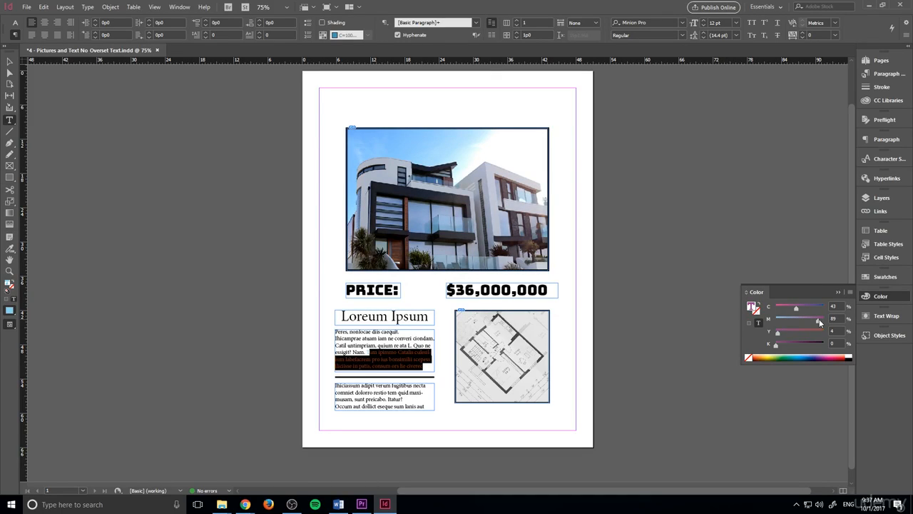
click(468, 389)
drag(426, 365, 368, 353)
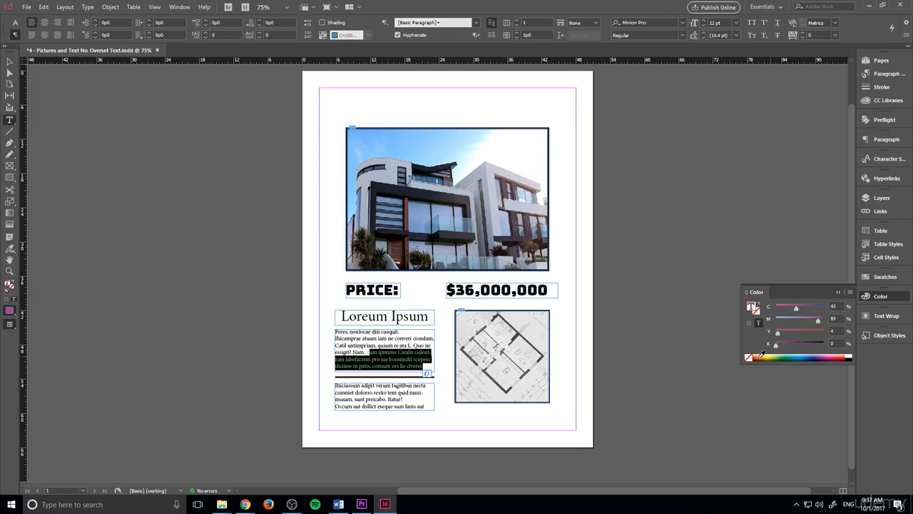
click(417, 360)
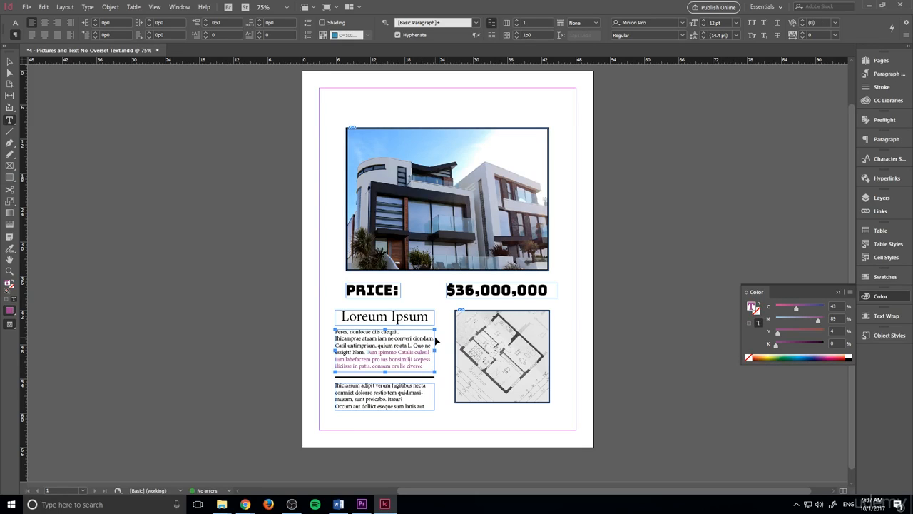
- Undo the color changes made to the sentence in the first body paragraph
key(ctrl+z)
key(ctrl+z)
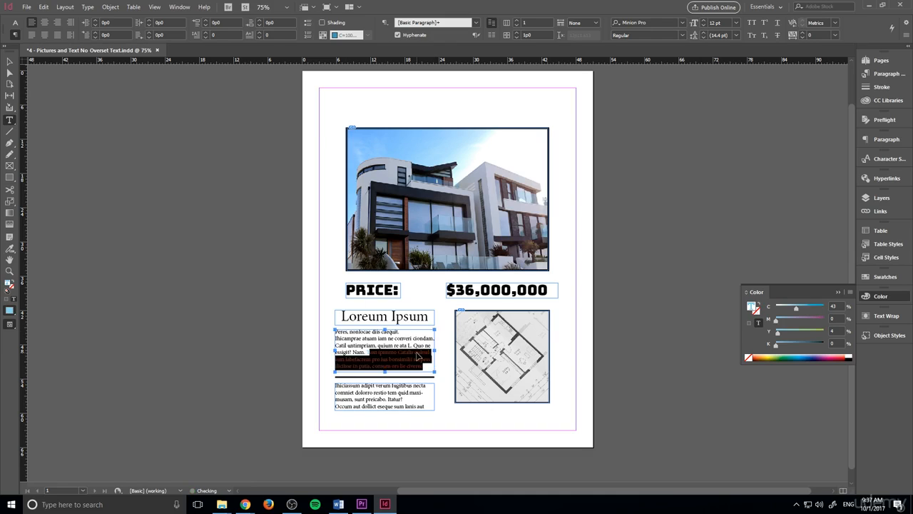
click(421, 357)
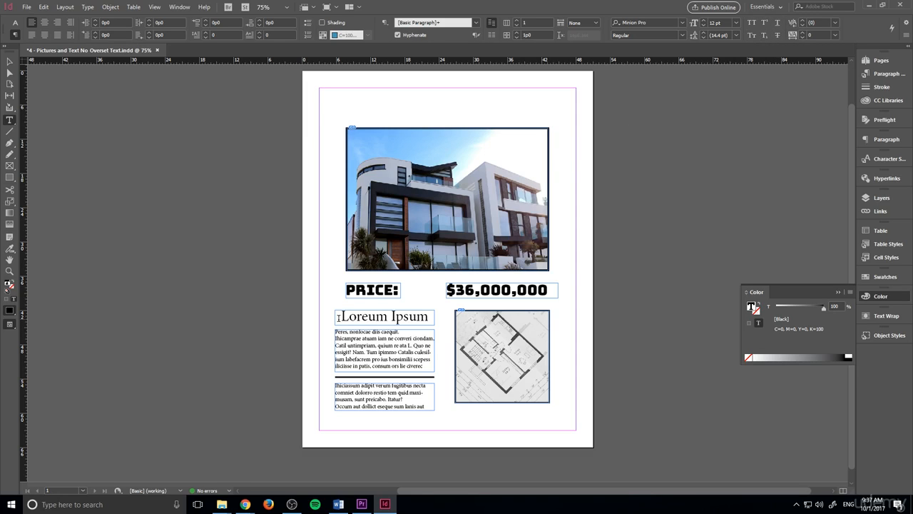
- Format the "Loreum Ipsum" heading in All Caps and reduce its font size to 26 pt
drag(339, 317, 429, 317)
click(751, 22)
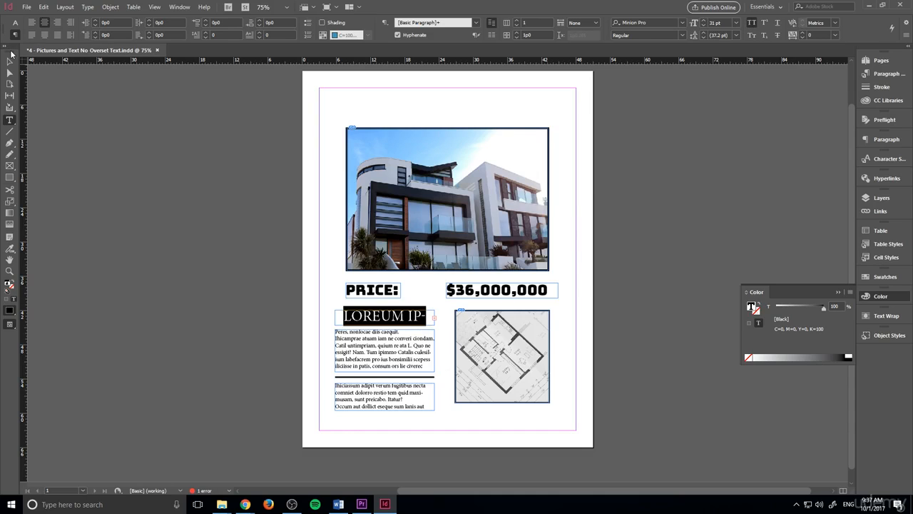
click(704, 26)
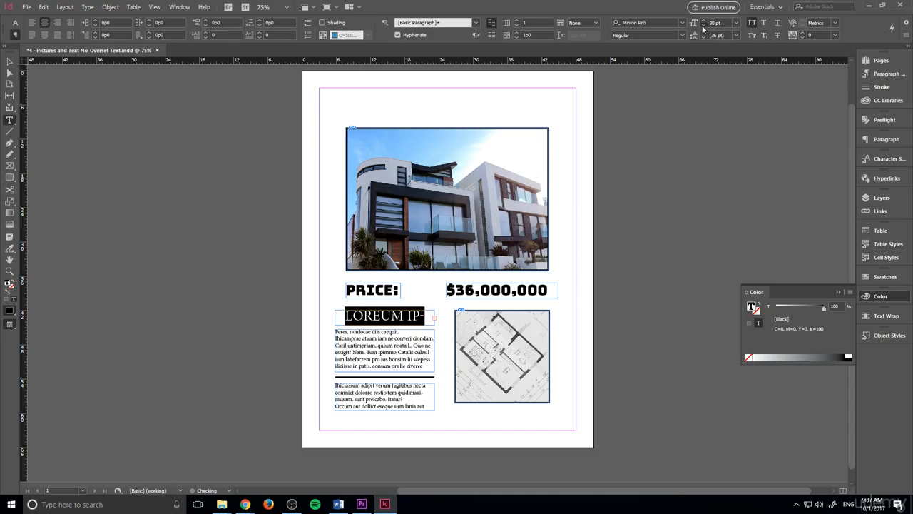
click(703, 26)
click(703, 26)
click(703, 27)
click(703, 26)
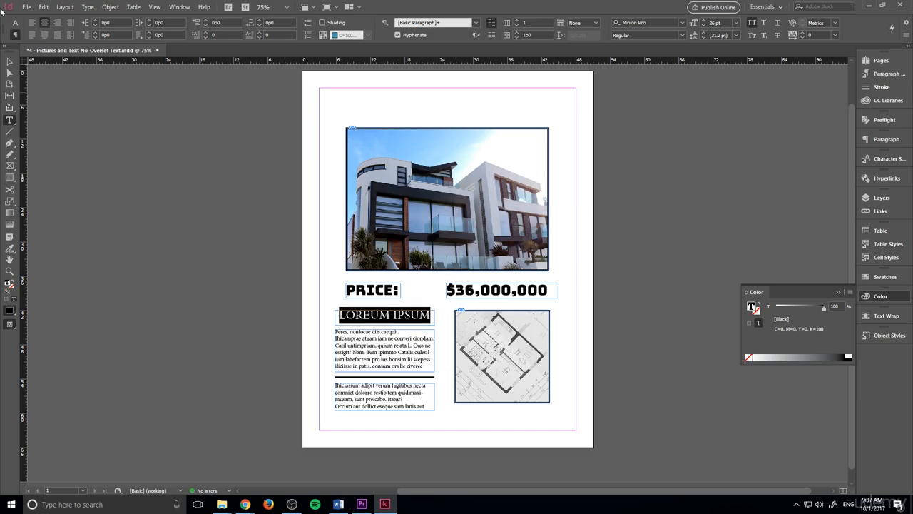
click(10, 62)
click(689, 308)
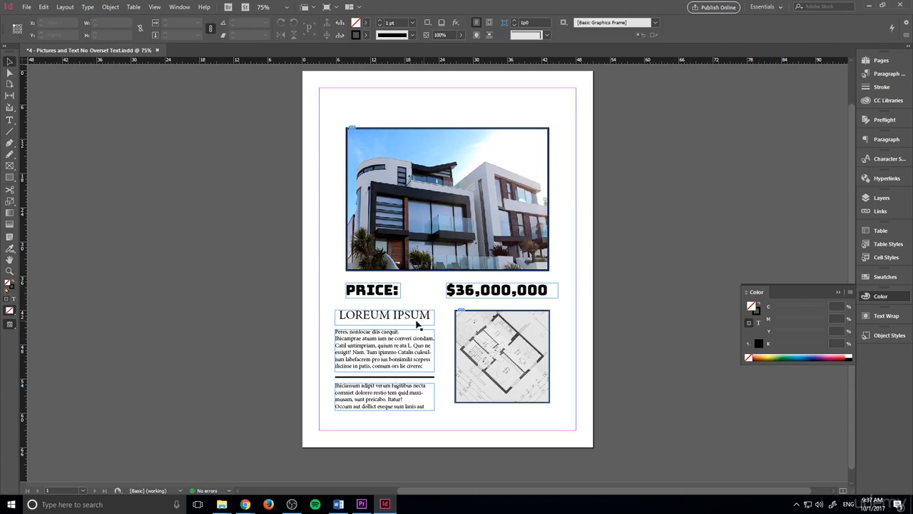
- Try All Caps on the entire body text below the heading and undo it
double_click(393, 319)
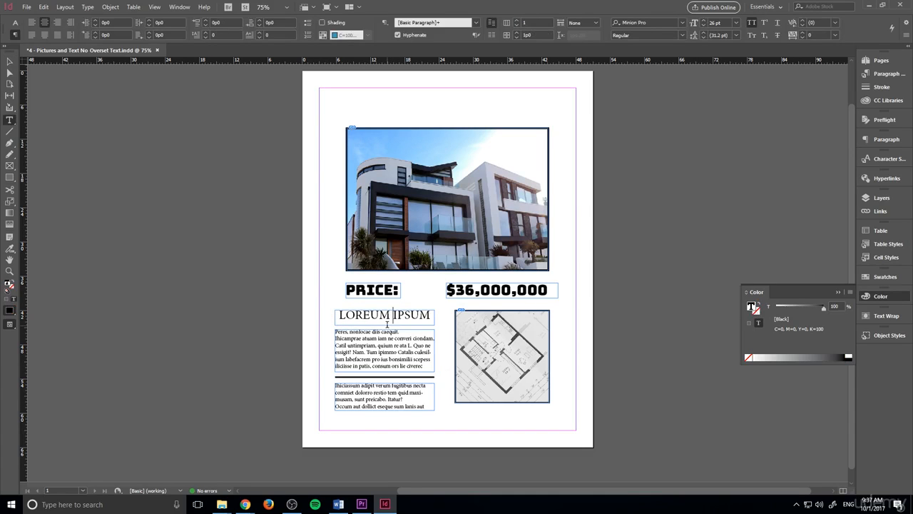
double_click(368, 357)
key(ctrl+a)
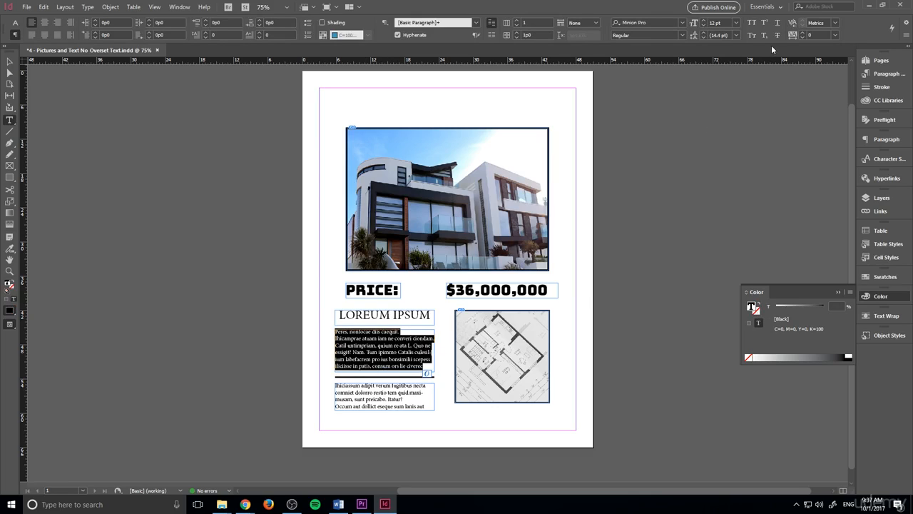
click(755, 24)
click(341, 342)
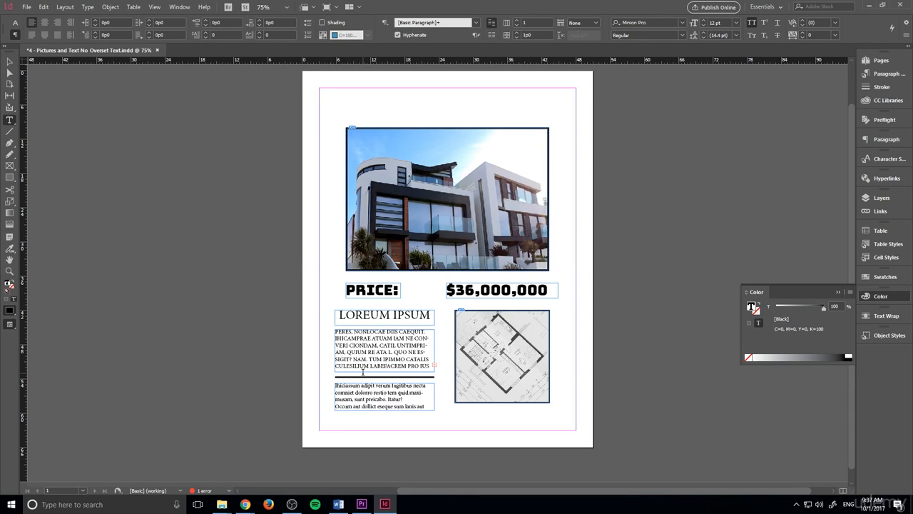
key(ctrl+z)
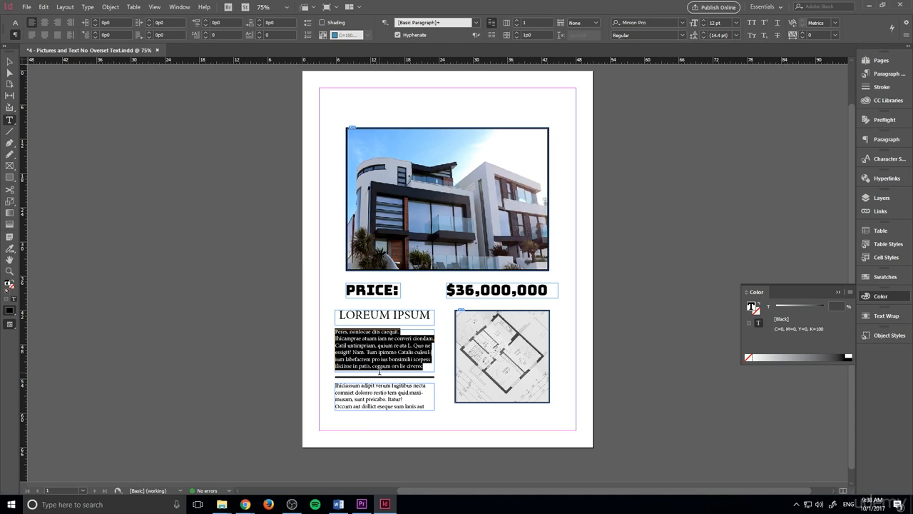
- Format the word "IPSUM" in the heading as superscript
click(409, 322)
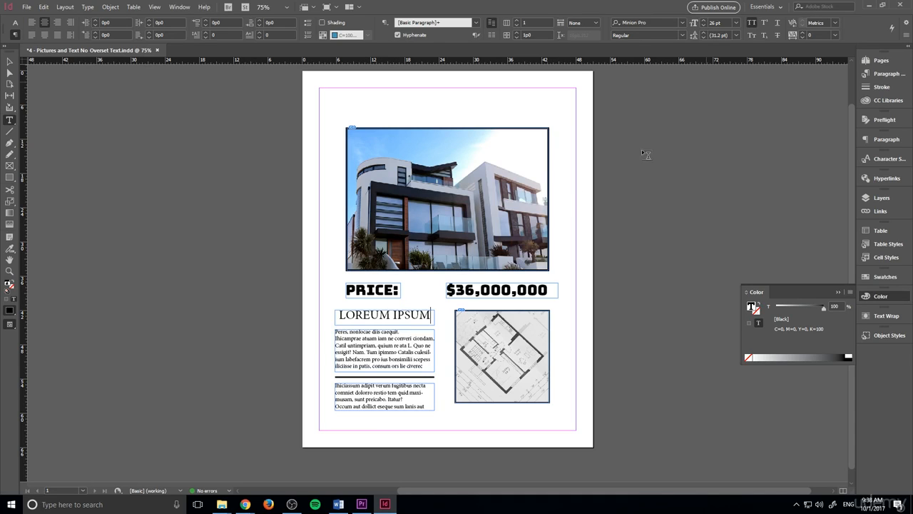
drag(430, 315, 395, 316)
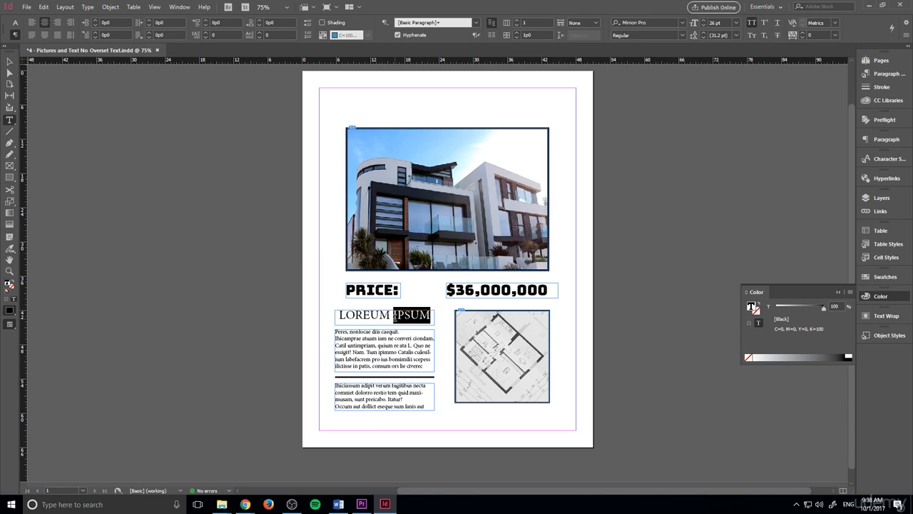
click(766, 29)
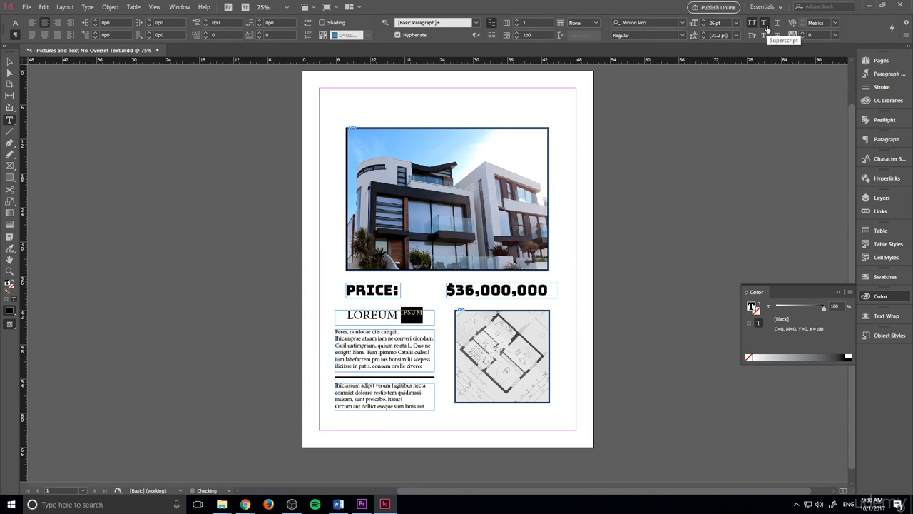
click(378, 317)
- Change the heading word "IPSUM" from superscript to subscript
drag(401, 313, 424, 314)
click(403, 312)
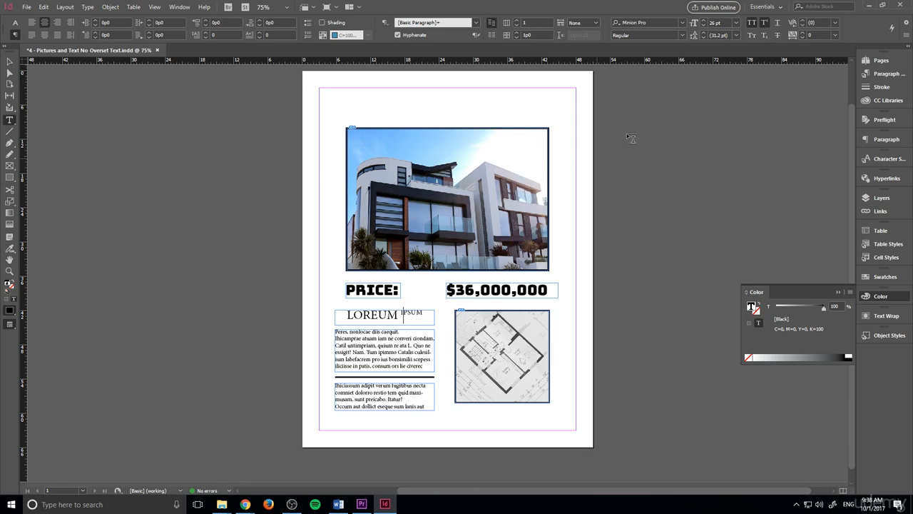
drag(425, 314, 400, 314)
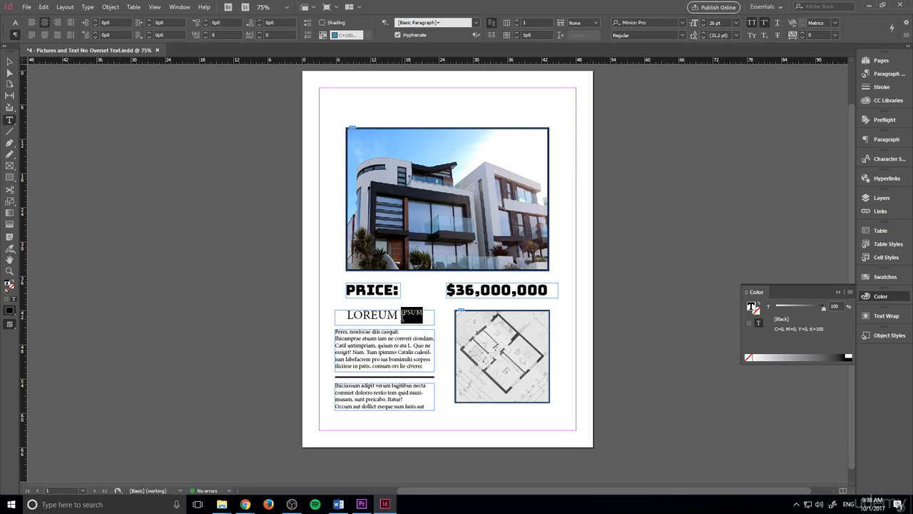
click(764, 37)
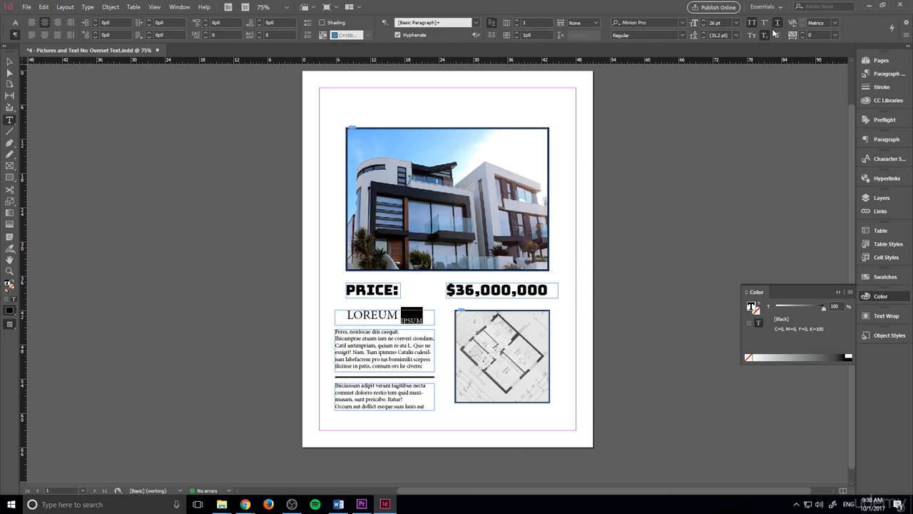
- Turn off subscript for the heading word "IPSUM"
click(371, 314)
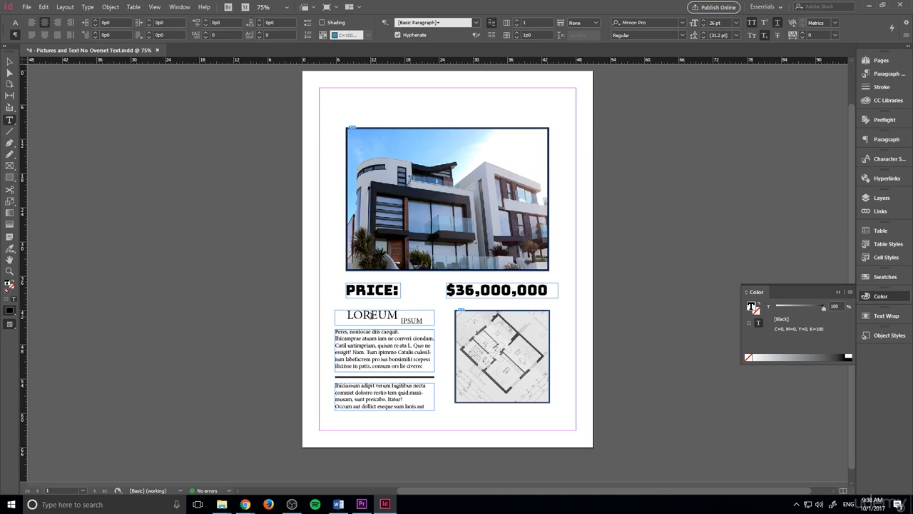
click(421, 317)
drag(425, 321, 402, 320)
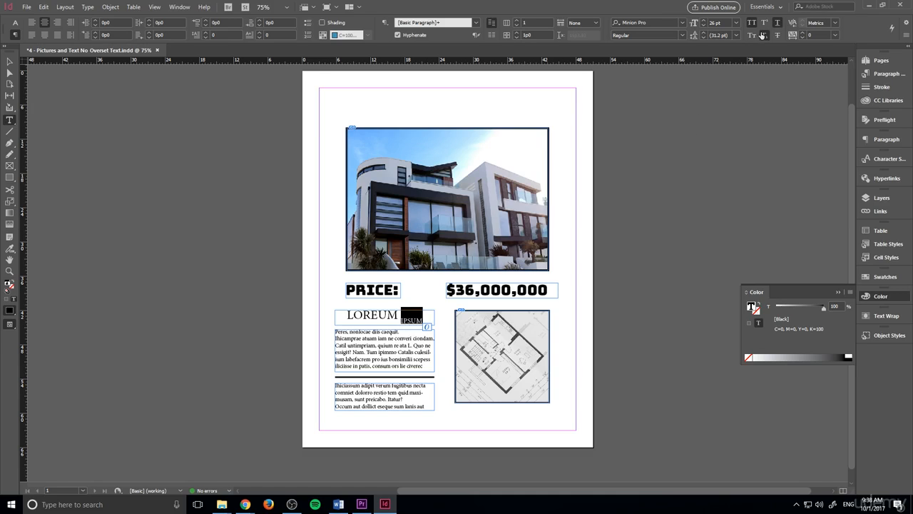
click(762, 35)
click(419, 321)
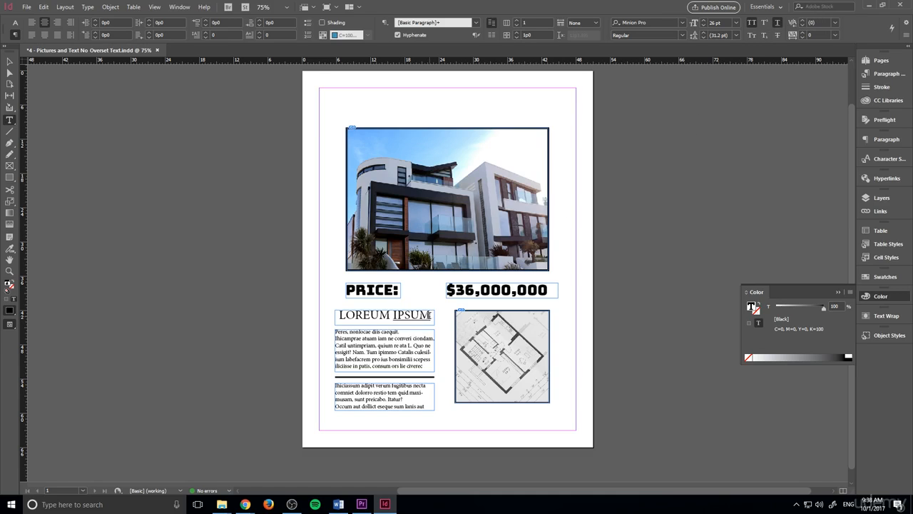
- Strike through the heading word "IPSUM" and remove its underline
drag(429, 315, 396, 315)
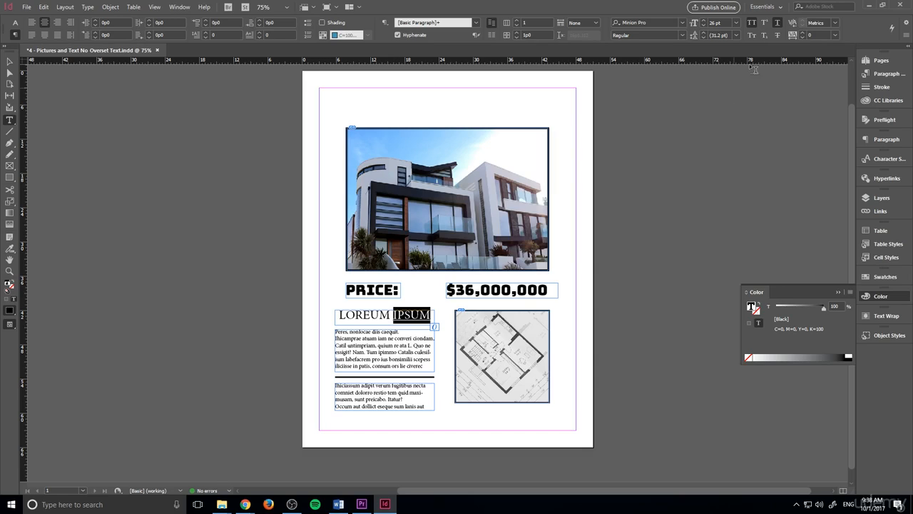
click(777, 35)
click(382, 319)
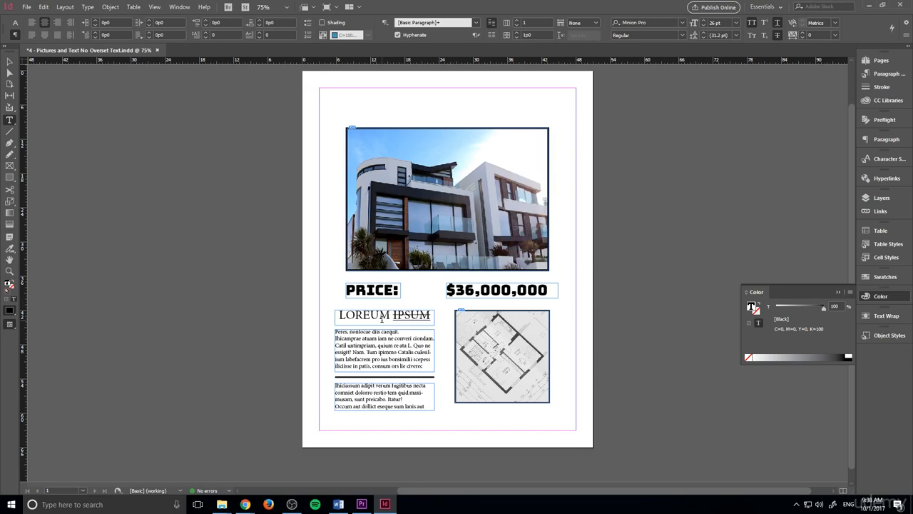
drag(431, 318, 393, 316)
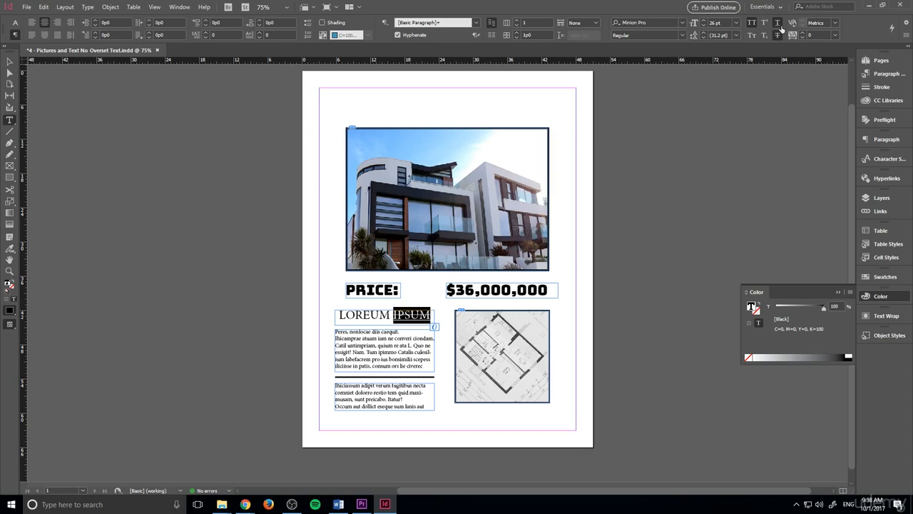
click(346, 316)
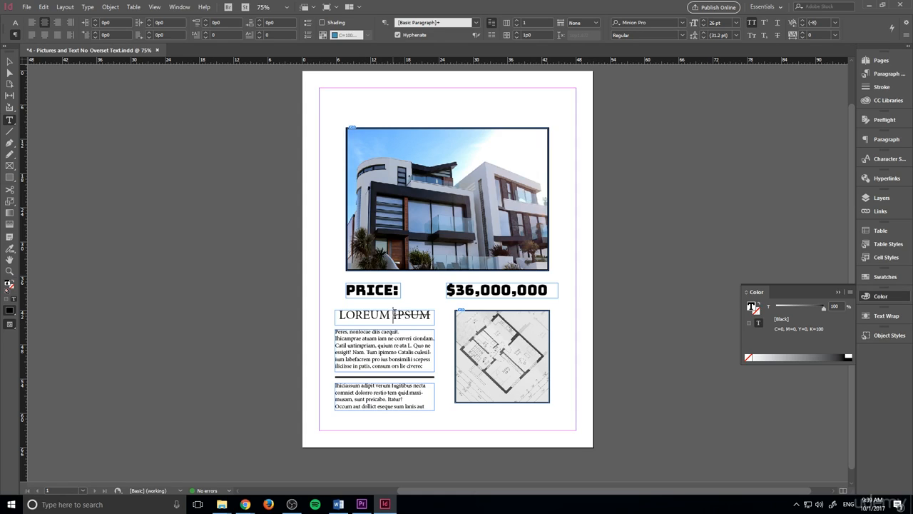
- Try Small Caps without strikethrough on the heading word "IPSUM" and undo both changes
drag(394, 314, 432, 315)
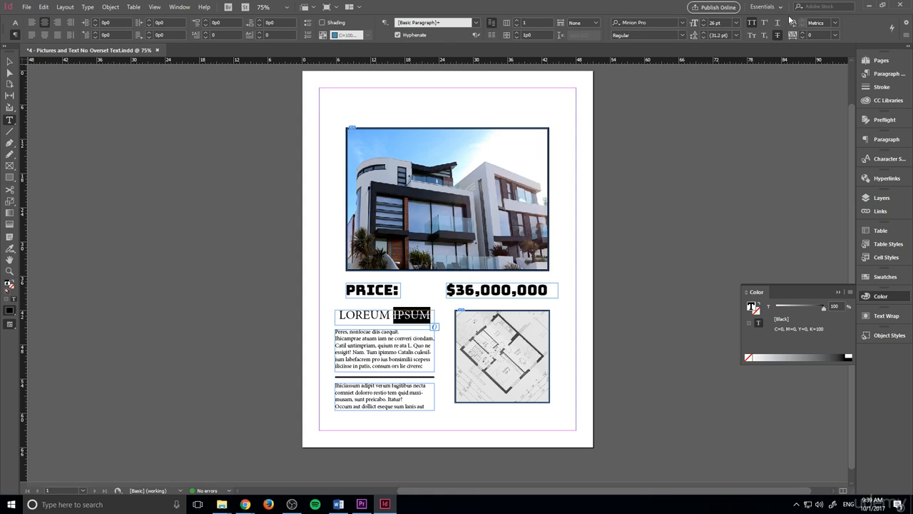
click(753, 35)
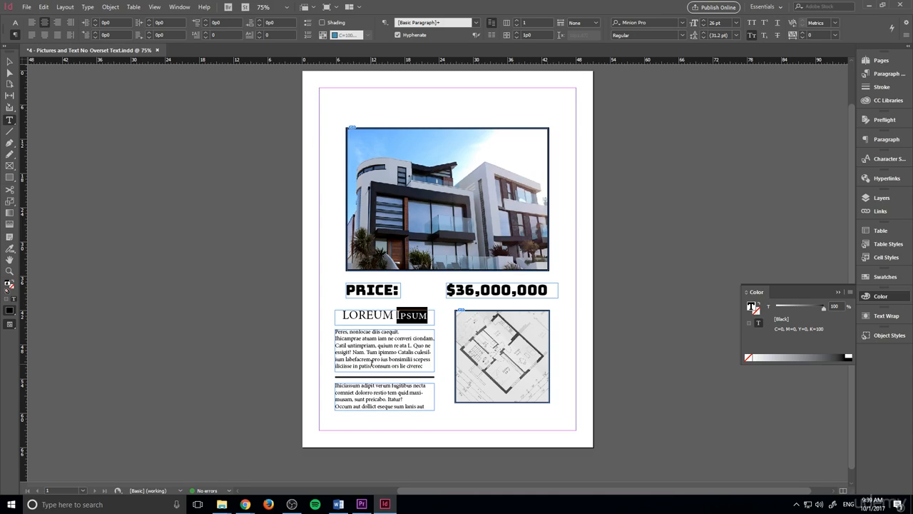
key(ctrl+z)
key(ctrl+z)
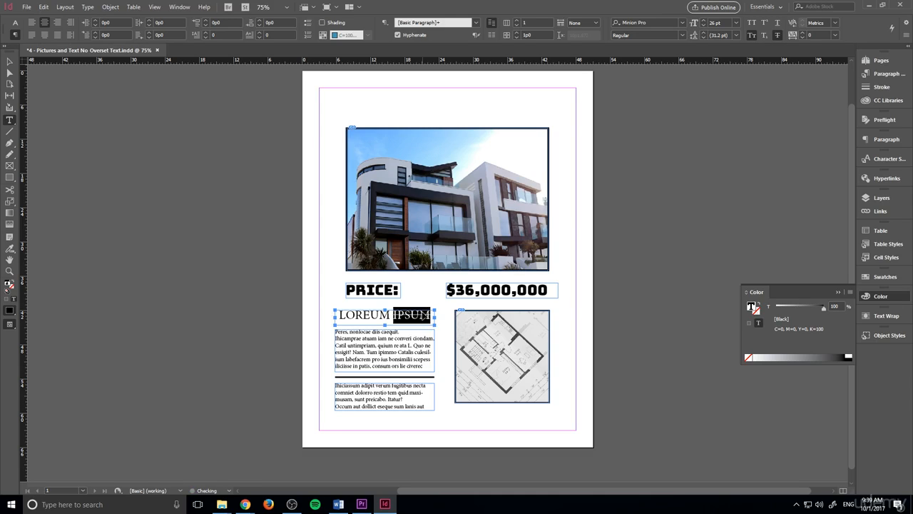
- Apply Small Caps to the heading word "IPSUM"
click(425, 313)
drag(428, 314, 397, 314)
click(752, 35)
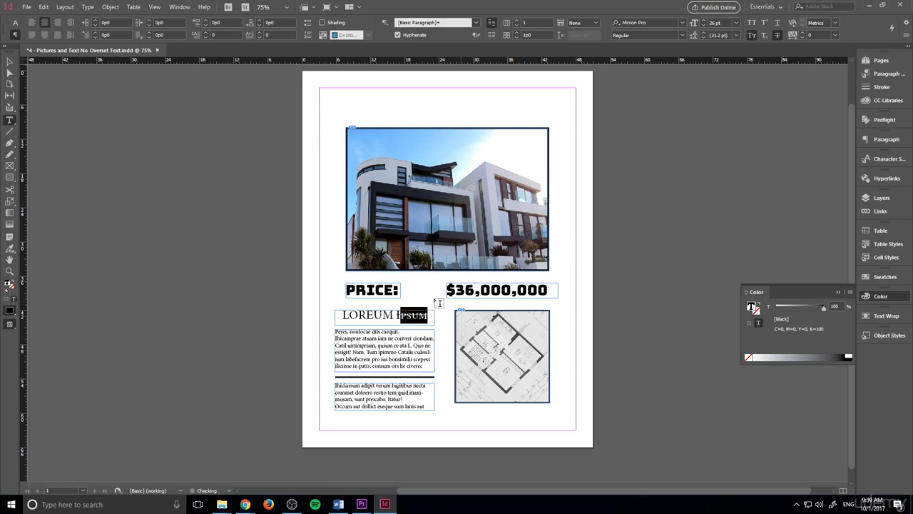
click(400, 314)
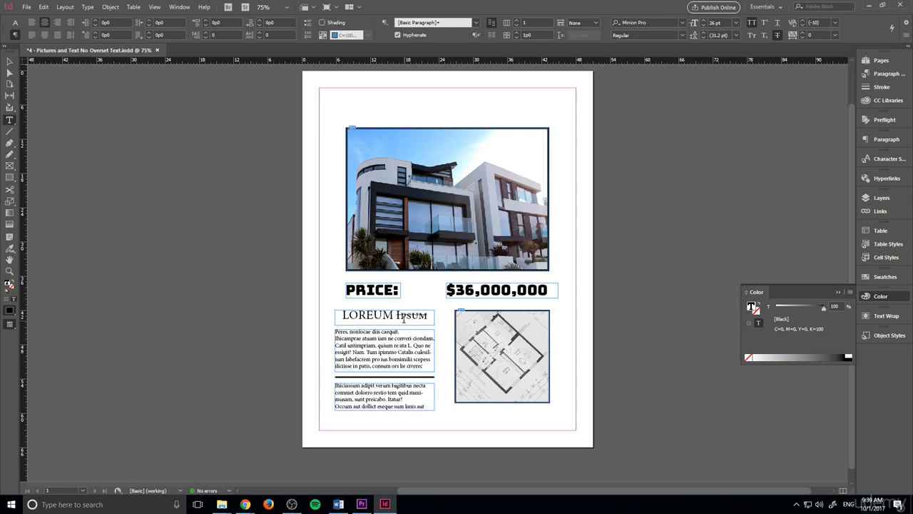
- Try removing the strikethrough from the heading word "IPSUM" and highlight its full-size initial and smaller letters
drag(430, 315, 395, 315)
click(777, 35)
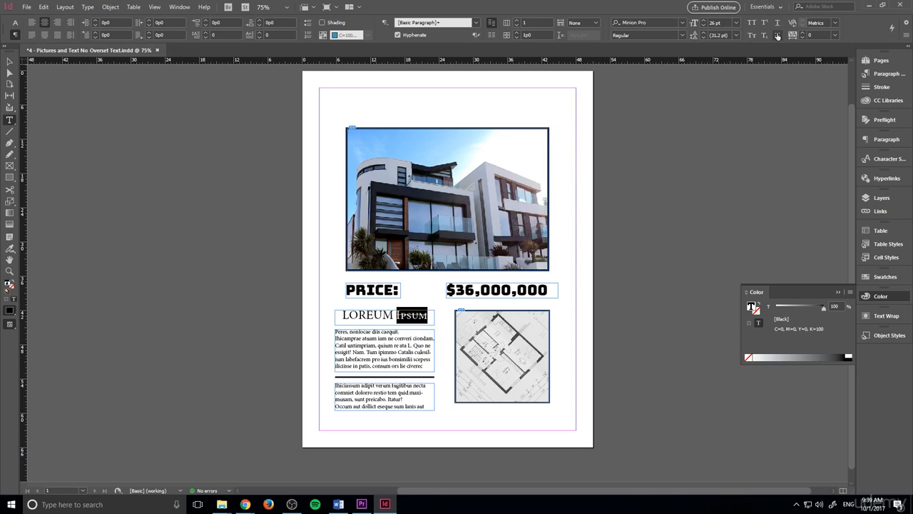
click(414, 310)
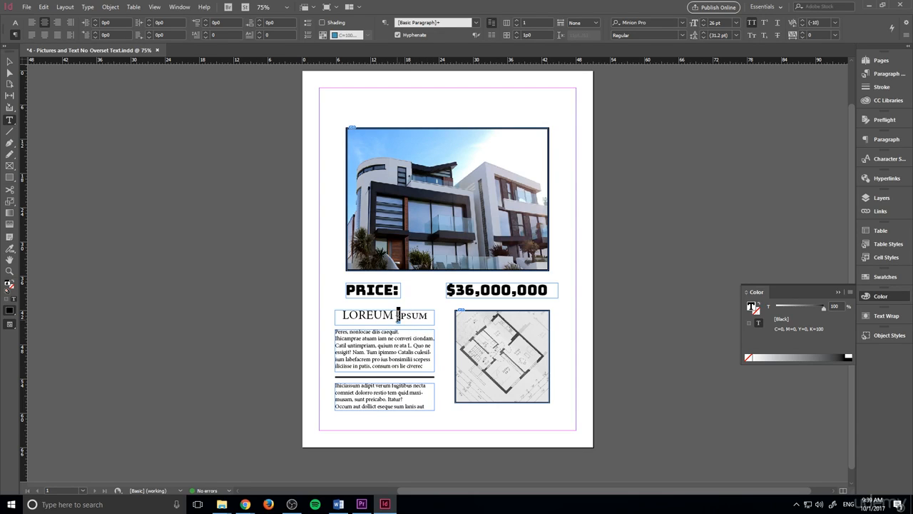
drag(400, 318, 432, 323)
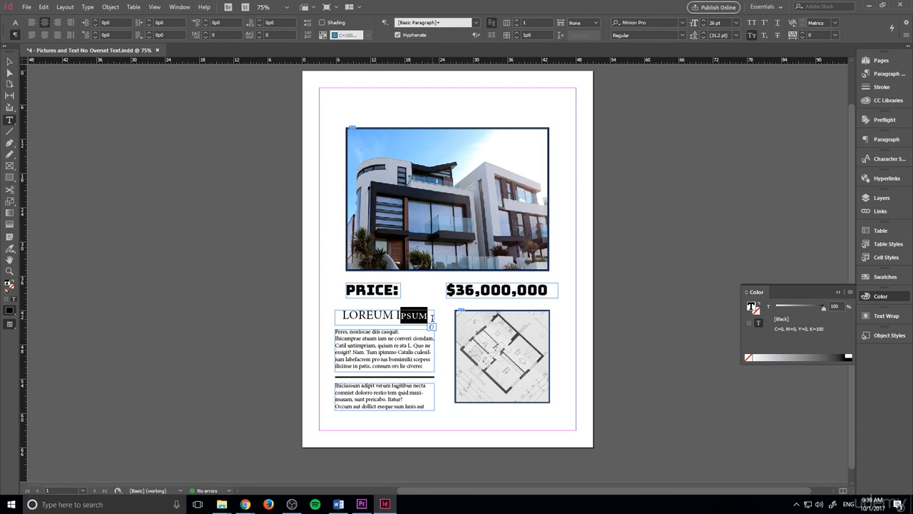
click(432, 321)
double_click(431, 321)
- Increase the left indent of the first body paragraph to 1p4
click(336, 333)
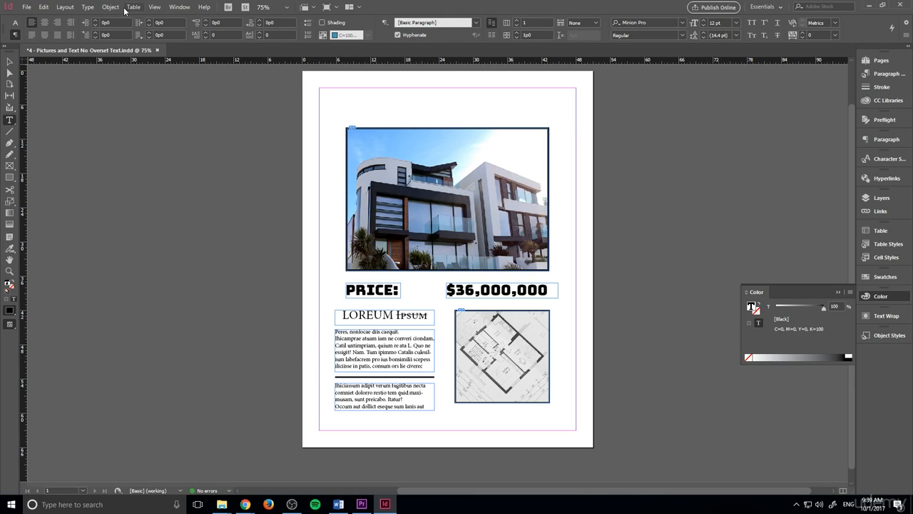
click(96, 20)
click(96, 20)
click(96, 20)
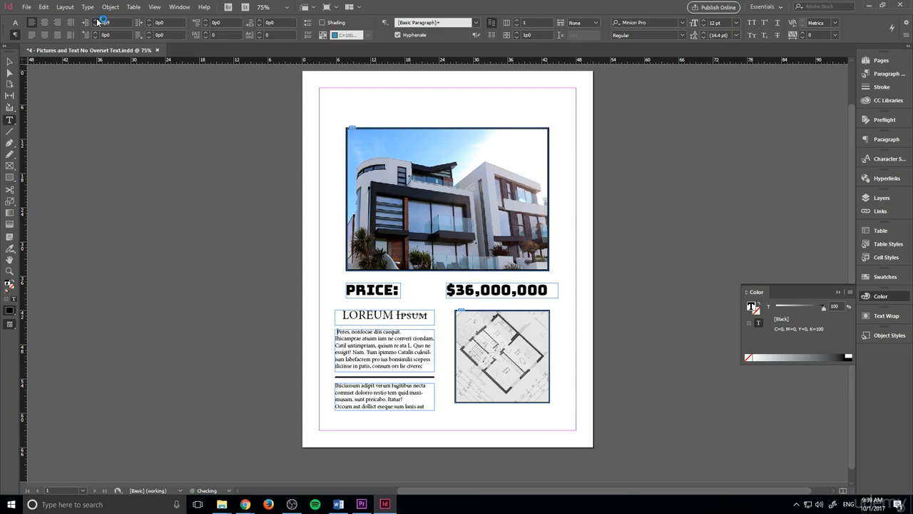
click(97, 20)
click(96, 20)
click(96, 20)
click(97, 20)
click(96, 20)
click(97, 20)
click(97, 20)
drag(424, 363, 405, 358)
drag(343, 332, 370, 344)
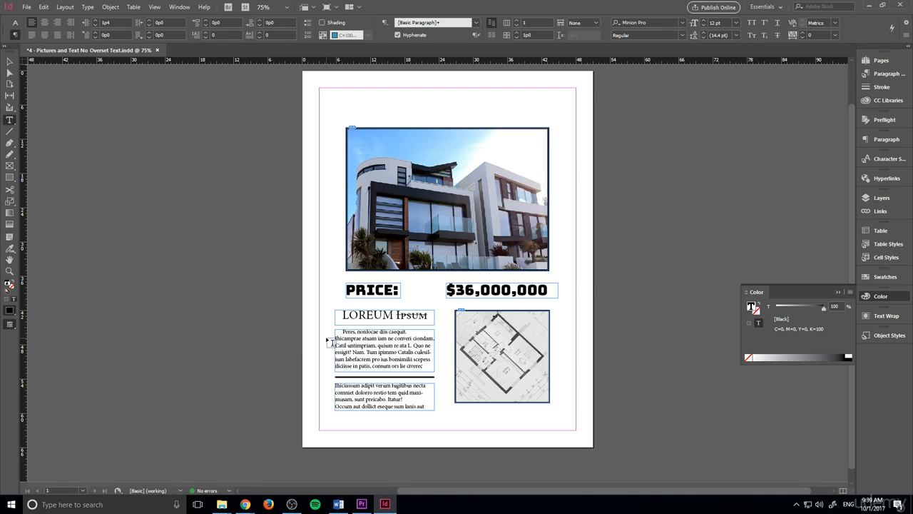
- Reset the first body paragraph's left indent to 0p0 and delete the spacing in front of "Peres"
click(95, 26)
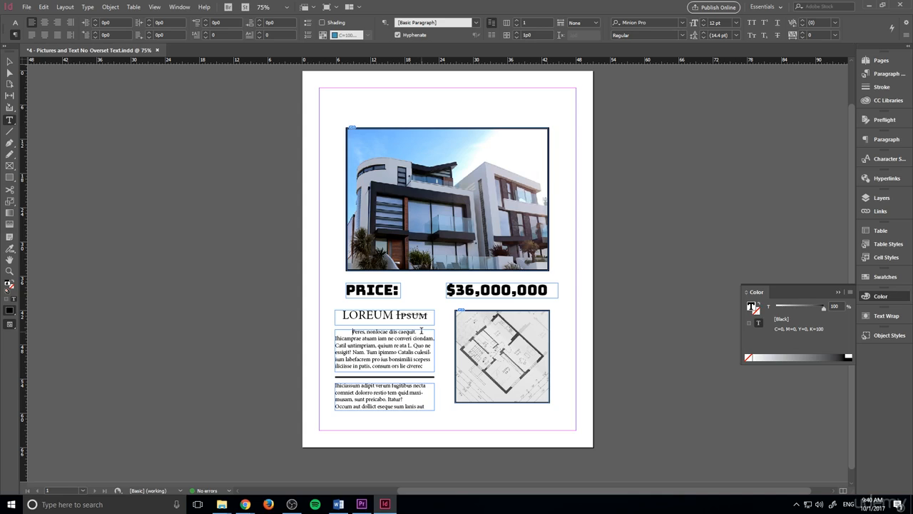
key(BackSpace)
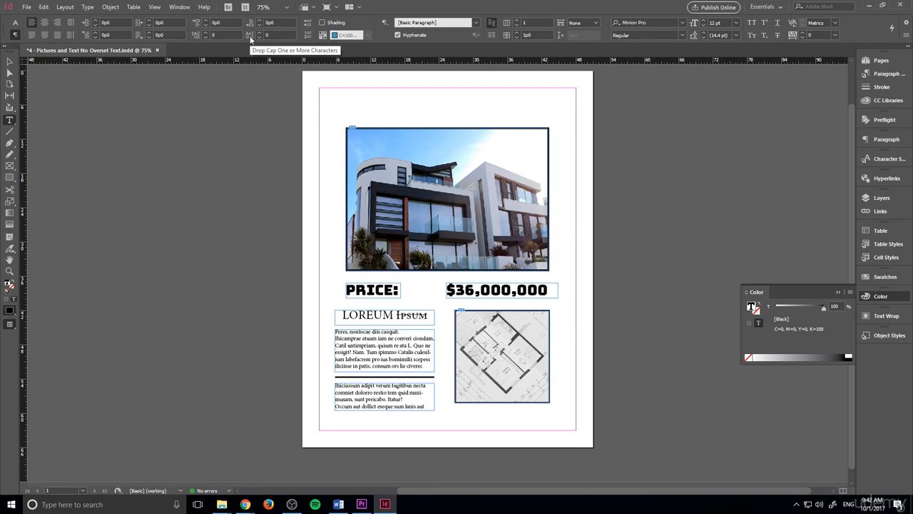
- Give the first body paragraph a three-line drop cap, trying two lines in between
click(208, 32)
click(208, 32)
click(208, 32)
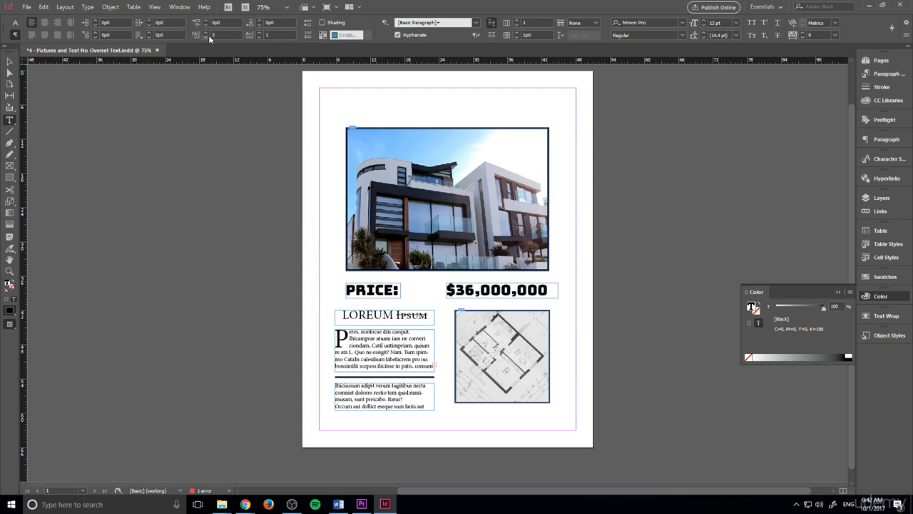
click(209, 37)
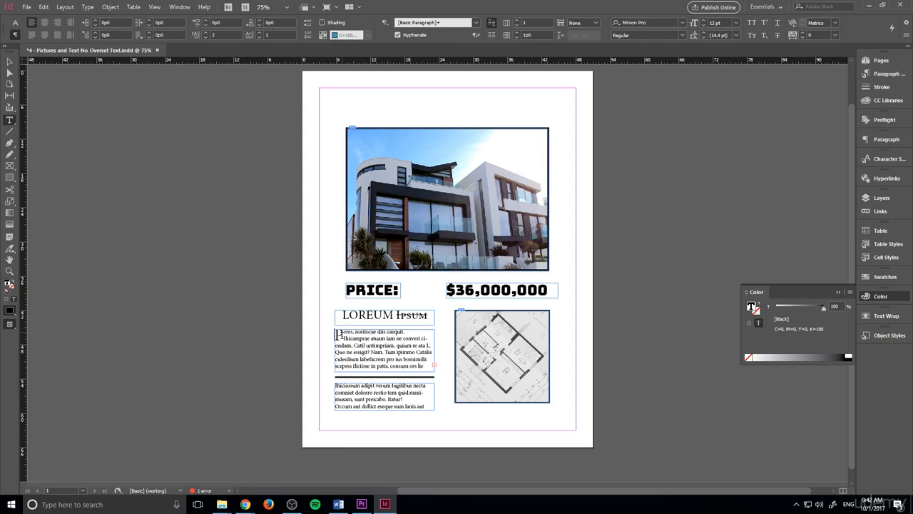
click(204, 32)
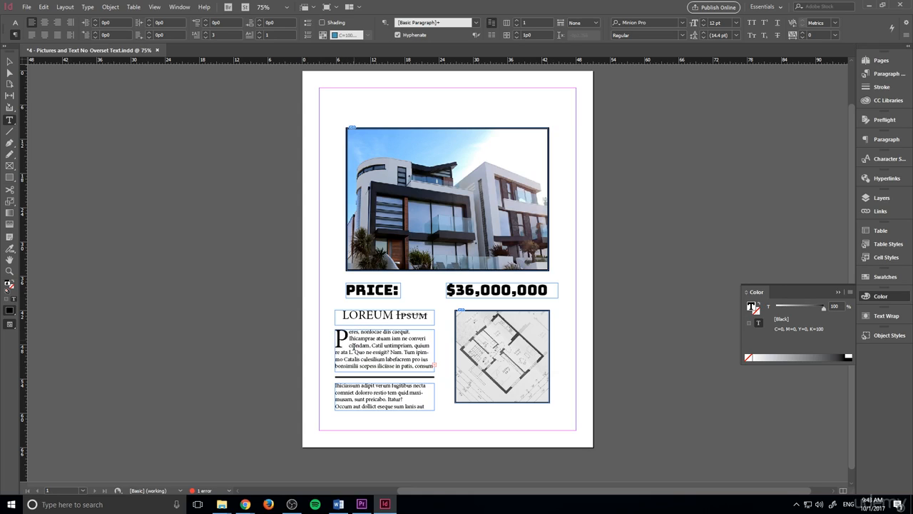
- Try two and three drop cap characters in the first body paragraph and return to one character
click(260, 35)
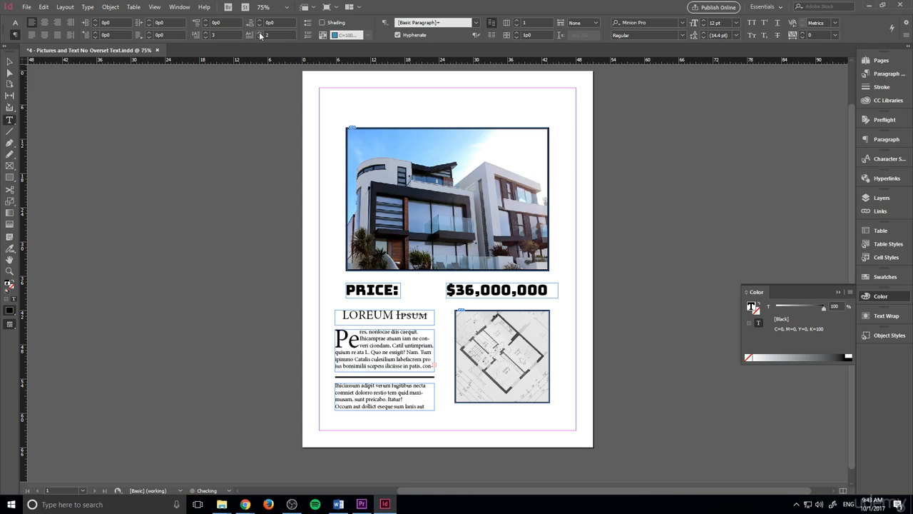
click(261, 34)
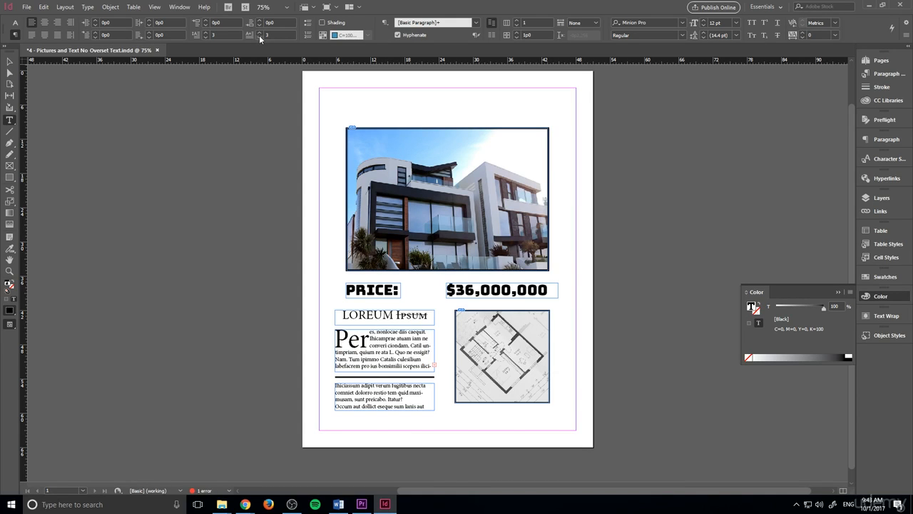
click(261, 38)
click(260, 38)
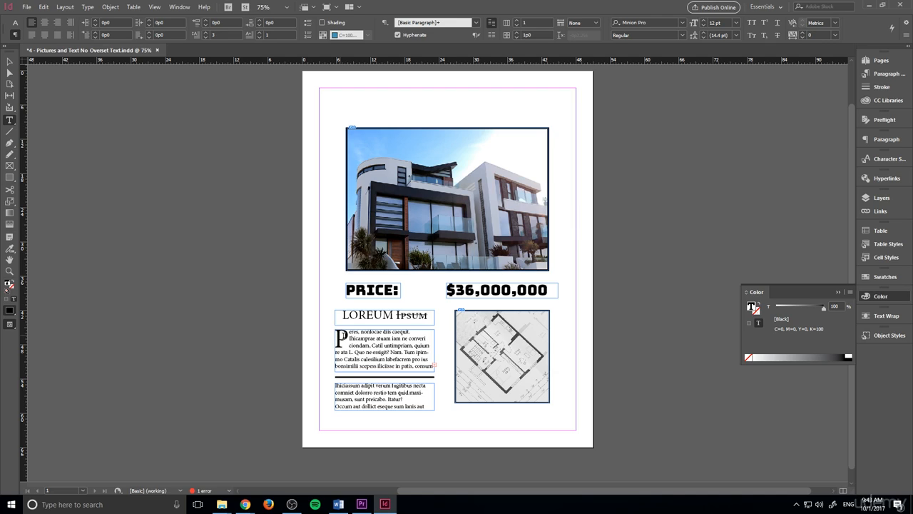
- Remove the drop cap from the first body paragraph by reducing its number of lines to 1
click(349, 341)
click(338, 335)
click(204, 38)
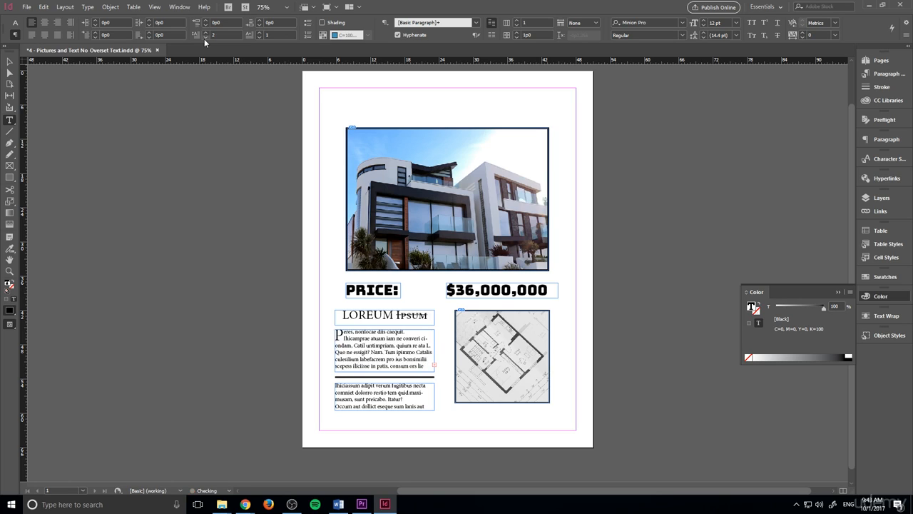
click(204, 39)
click(204, 38)
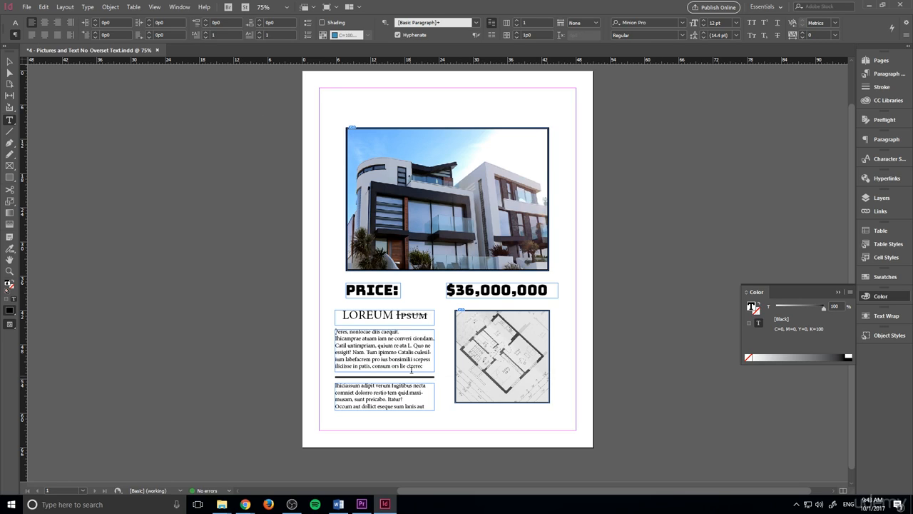
- Apply All Caps to the entire body text below the heading
click(436, 371)
click(9, 61)
double_click(393, 358)
key(ctrl+a)
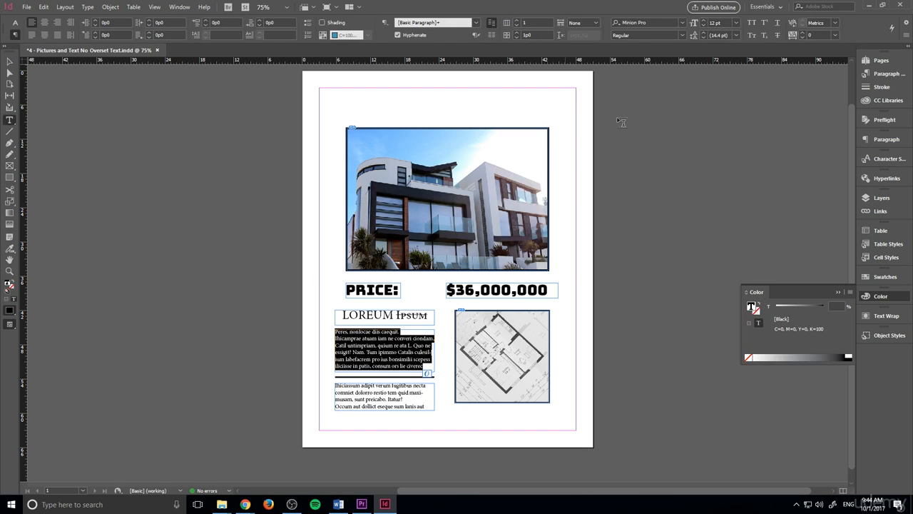
click(752, 22)
click(416, 338)
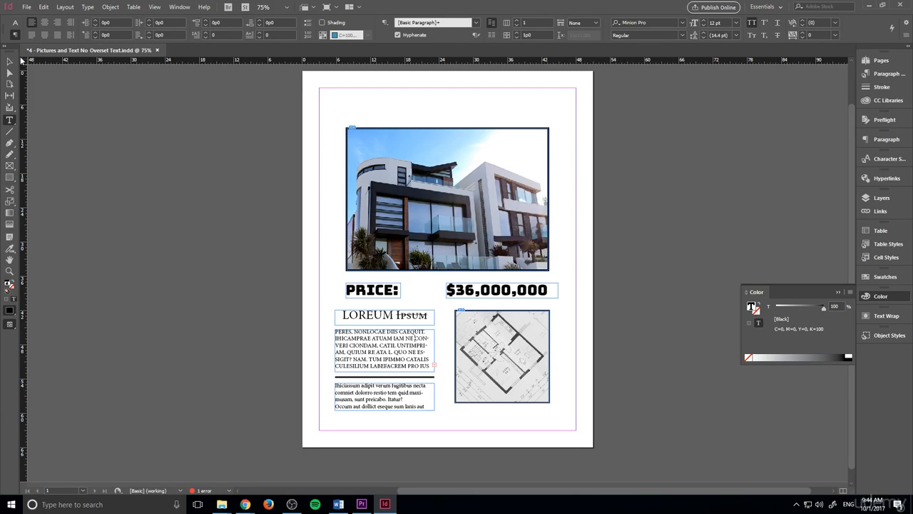
- Flow the body text's overset into a new text frame of about 23p5 by 6p6 below the floor plan
click(11, 64)
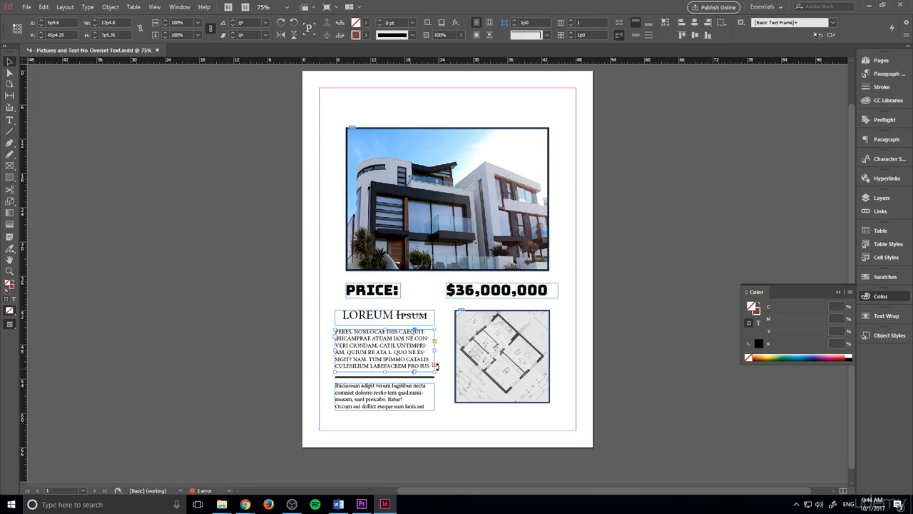
click(436, 366)
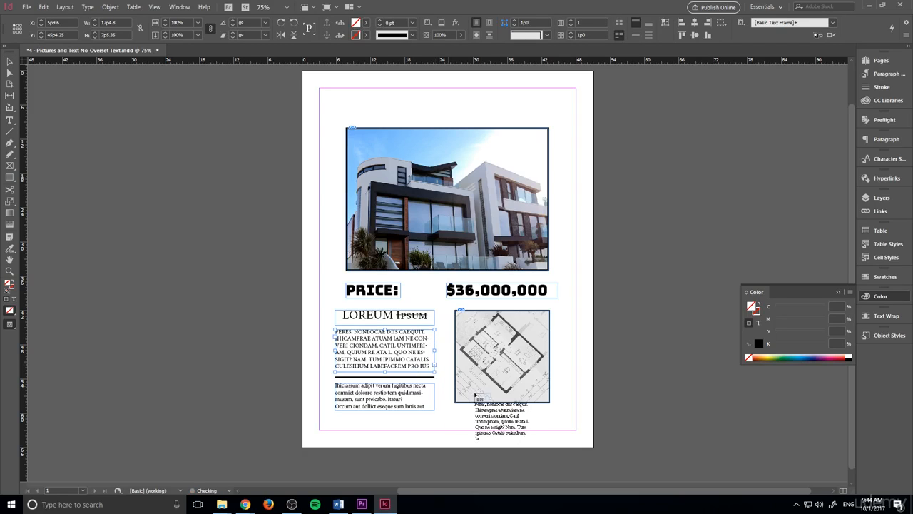
drag(454, 407, 586, 443)
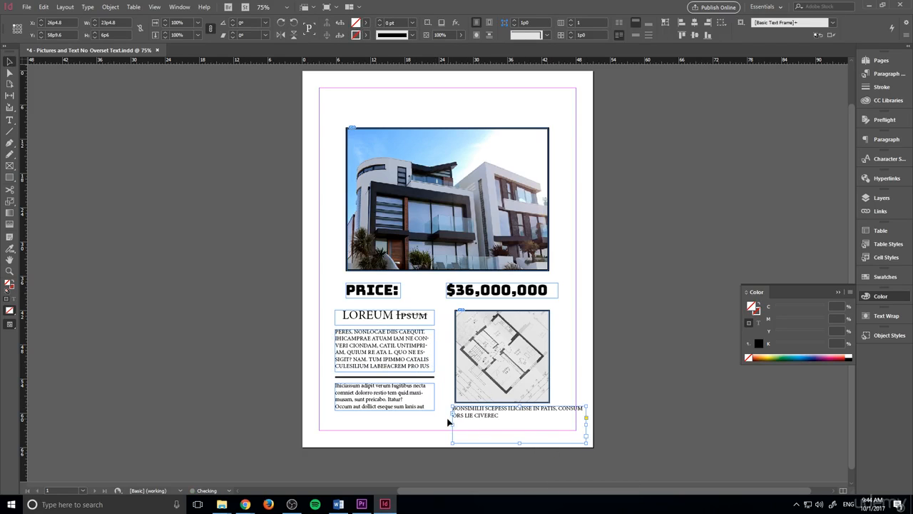
- Delete the text frame beneath the divider line and move the new overset frame into its place
drag(516, 421, 381, 419)
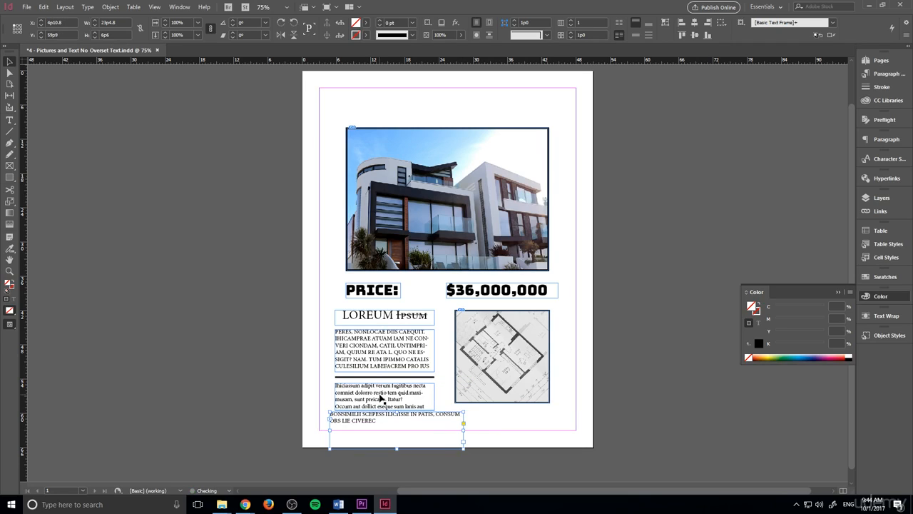
click(380, 399)
key(Delete)
drag(392, 417, 392, 395)
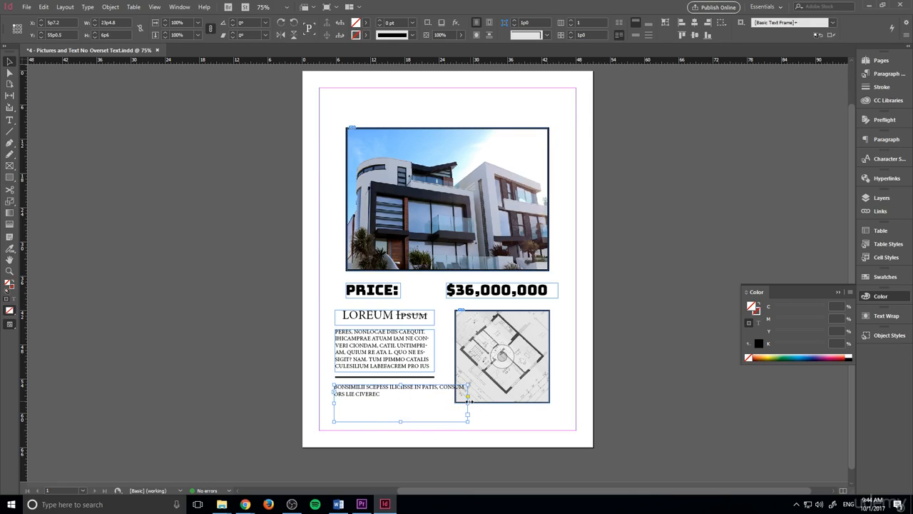
- Narrow the overset text frame beneath the divider line to about 17p7 wide, matching the body frame above, and deselect it
drag(467, 401, 434, 406)
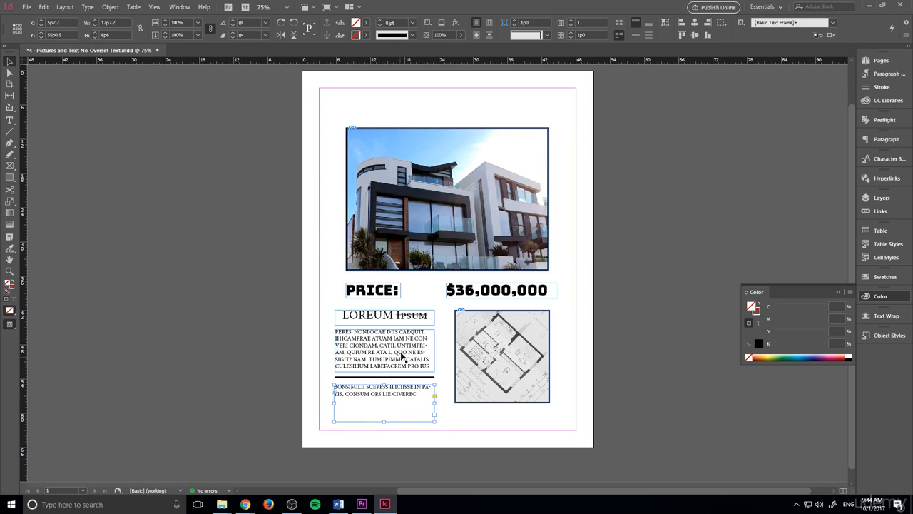
click(469, 426)
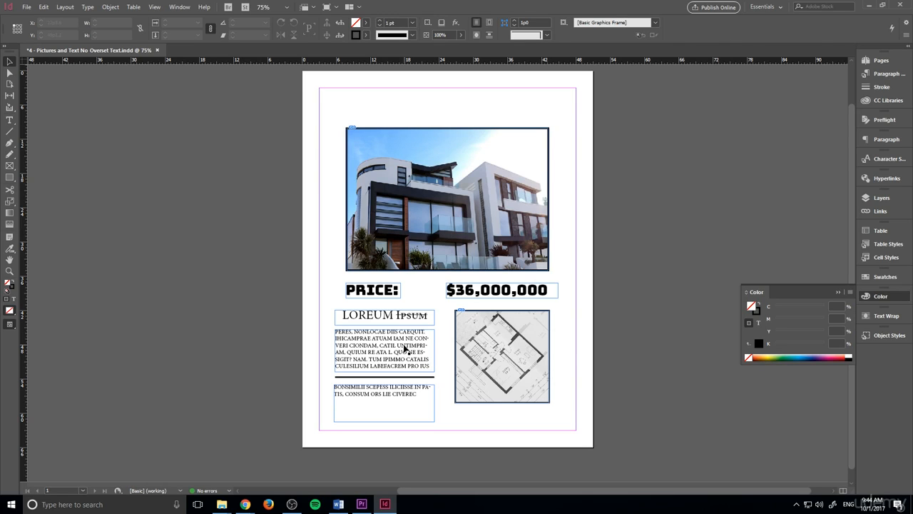
- Insert a paragraph break before "Quo ne essigit" in the body text, followed by a frame break that sends it to the linked frame
double_click(403, 346)
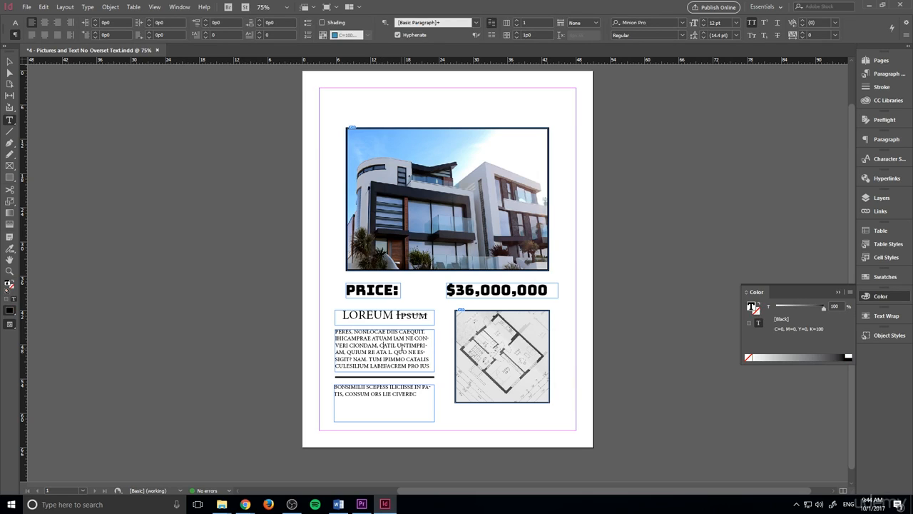
click(393, 355)
key(Return)
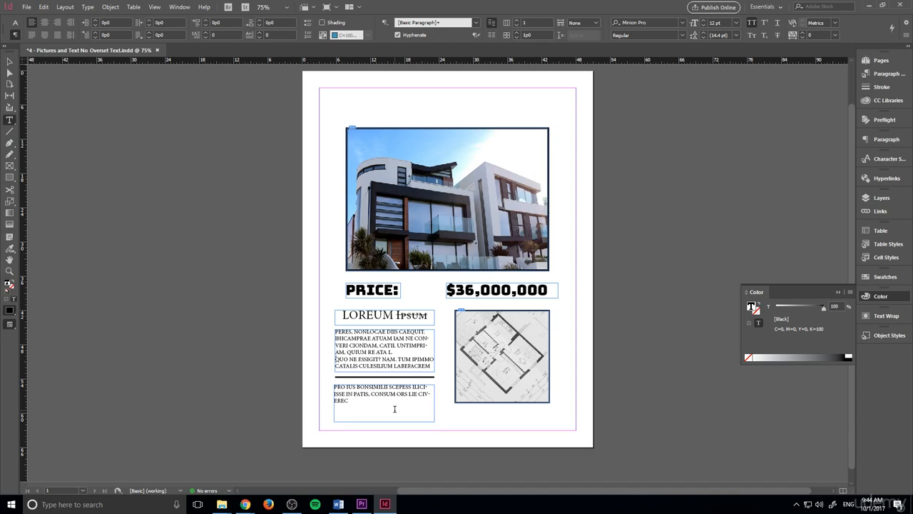
key(shift+KP_Enter)
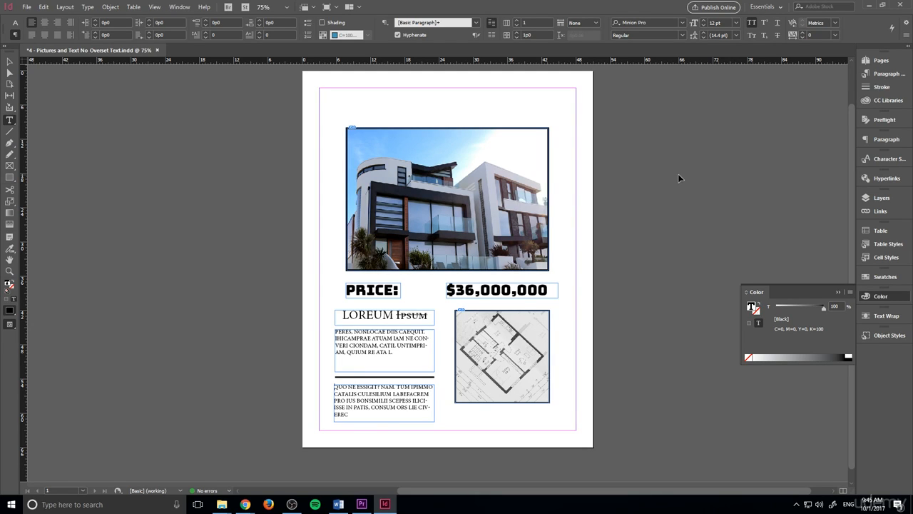
- Undo all text formatting, frame and break edits until the flyer is back in its original saved state
key(ctrl+z)
key(ctrl+z)
key(ctrl+z)
key(ctrl+z)
key(ctrl+z)
key(ctrl+z)
key(ctrl+z)
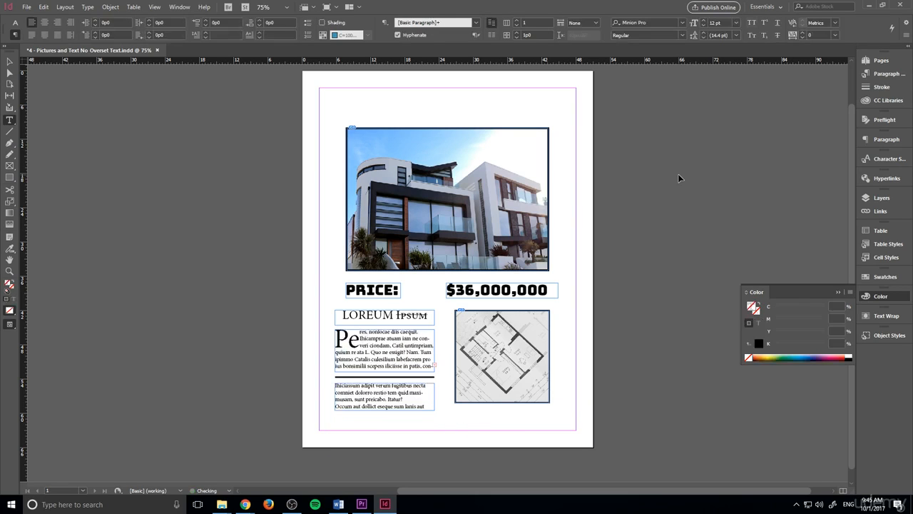
key(ctrl+z)
key(ctrl+z)
key(ctrl+z)
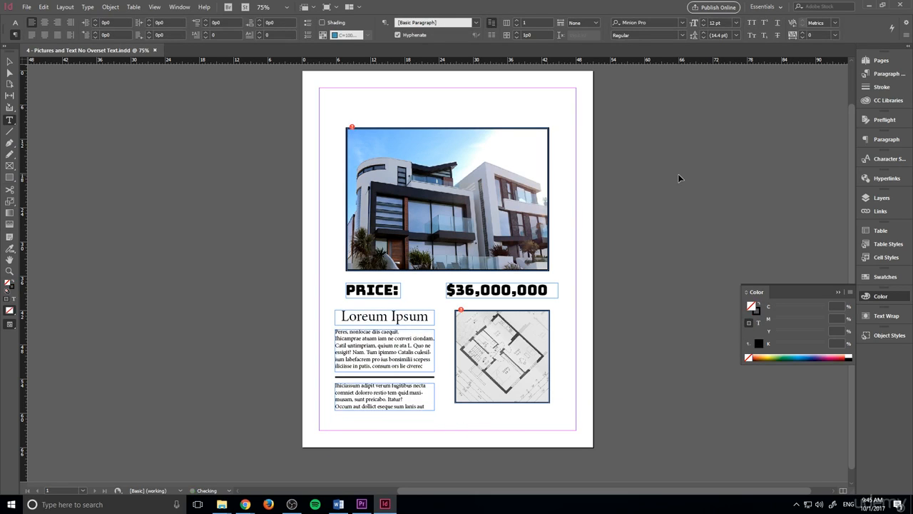